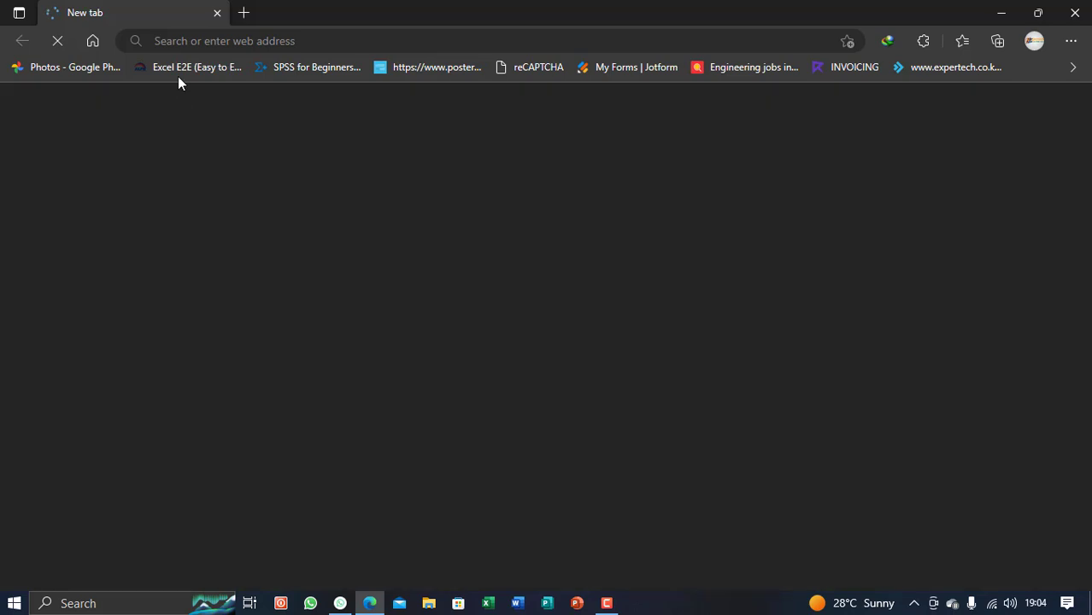
click(181, 41)
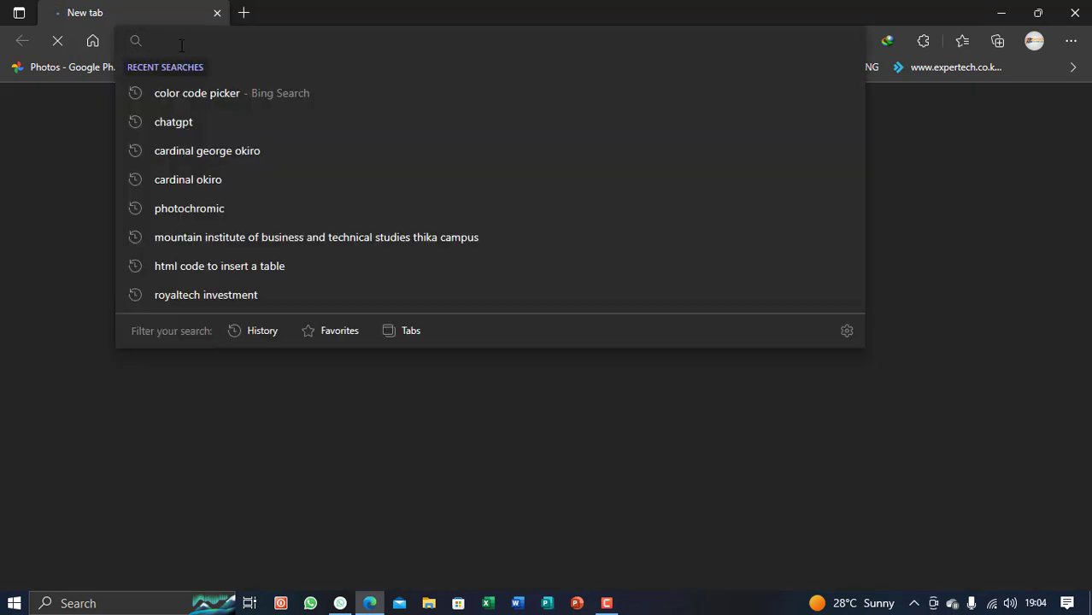
text(www)
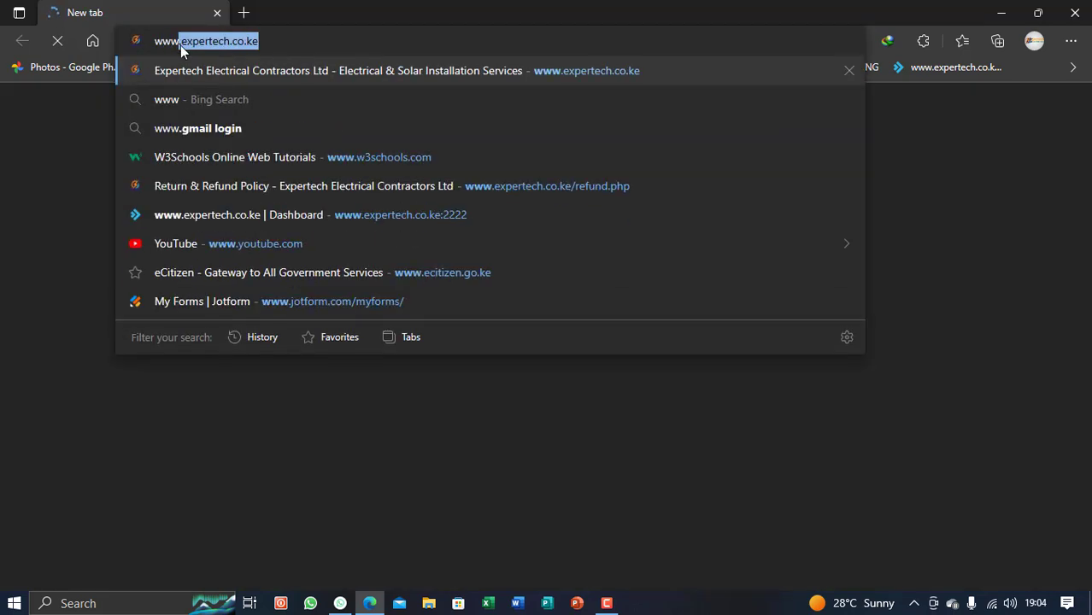
text(.e)
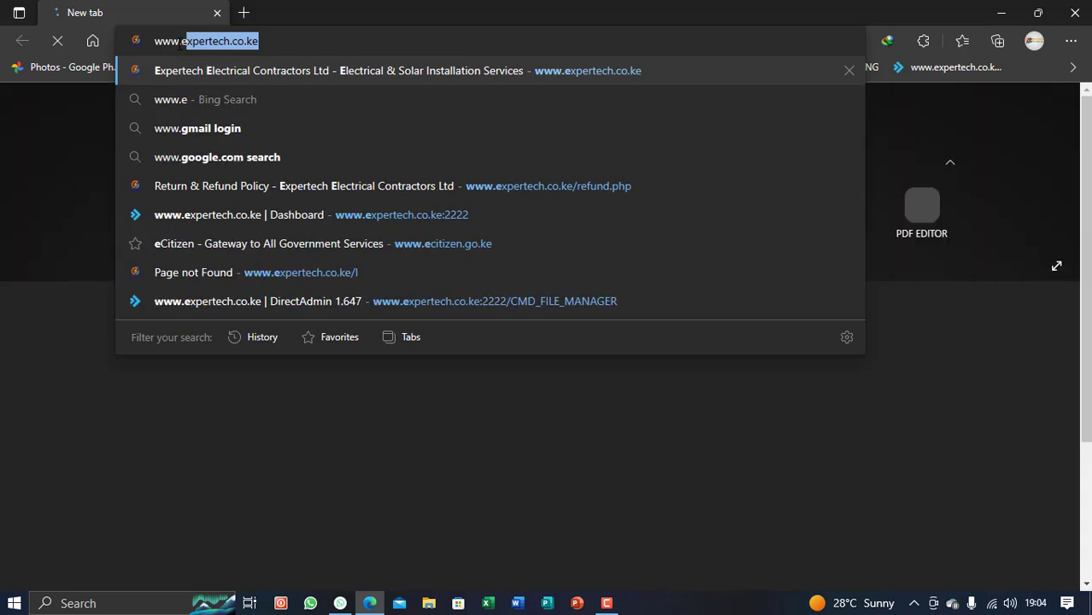
text(xpertech)
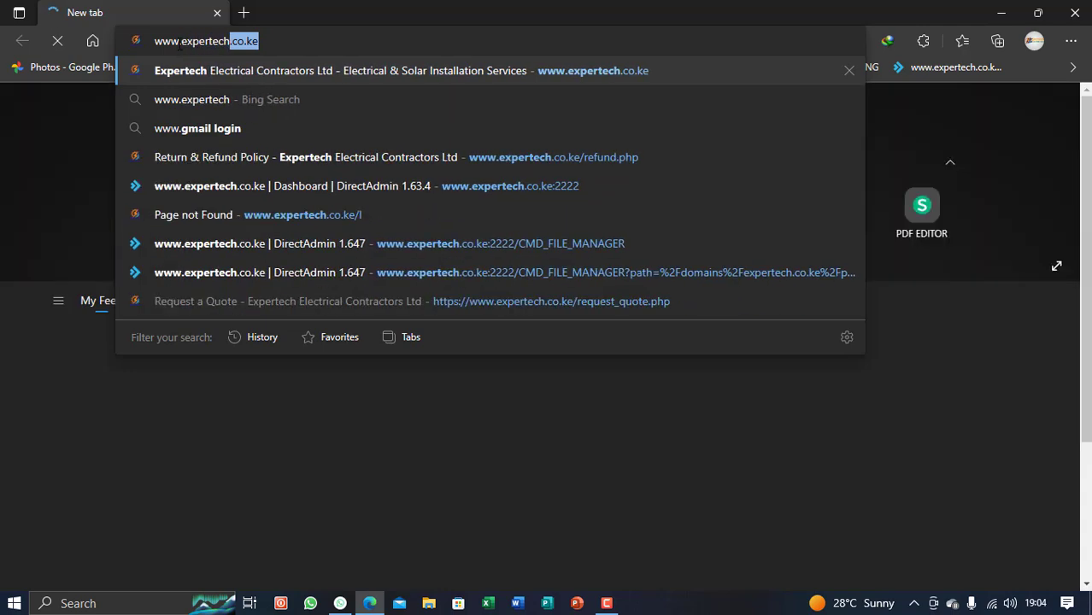
text(.co.ke)
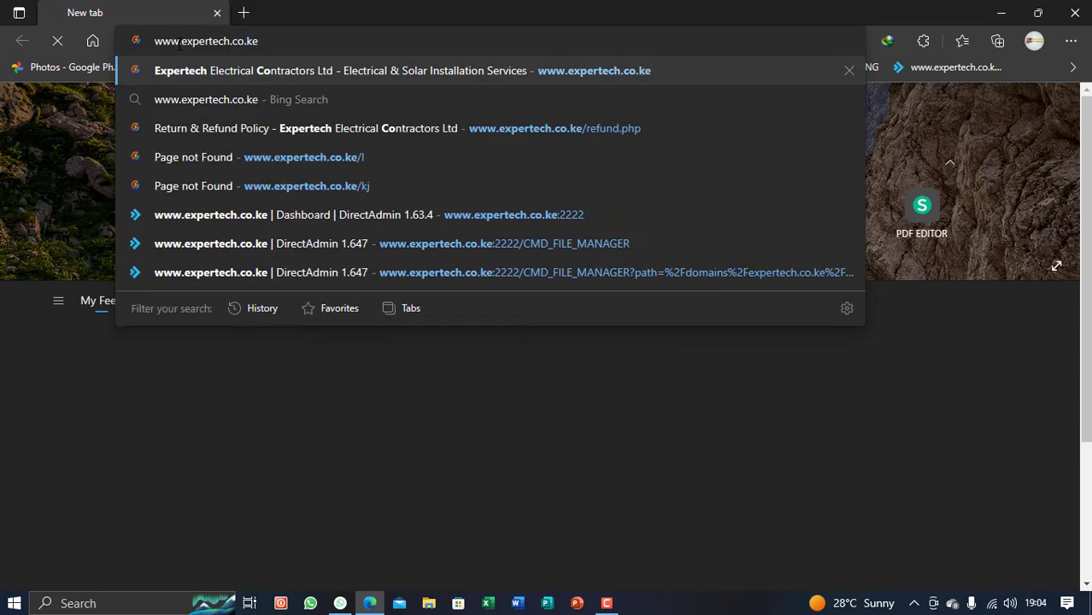
key(Return)
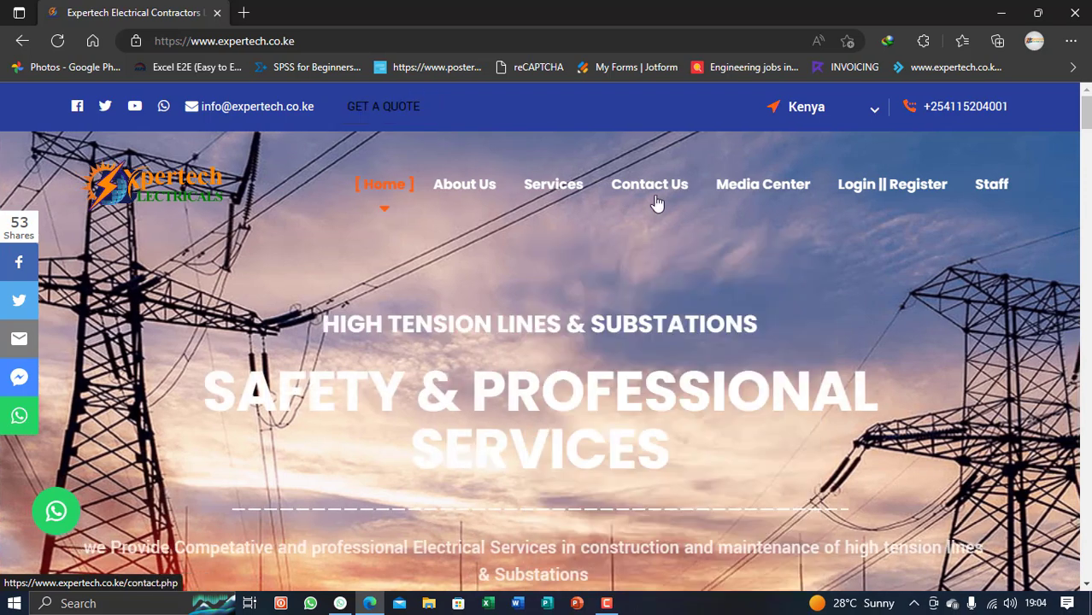
Open the Request A Quote page from the Media Center menu
mouse_move(756, 197)
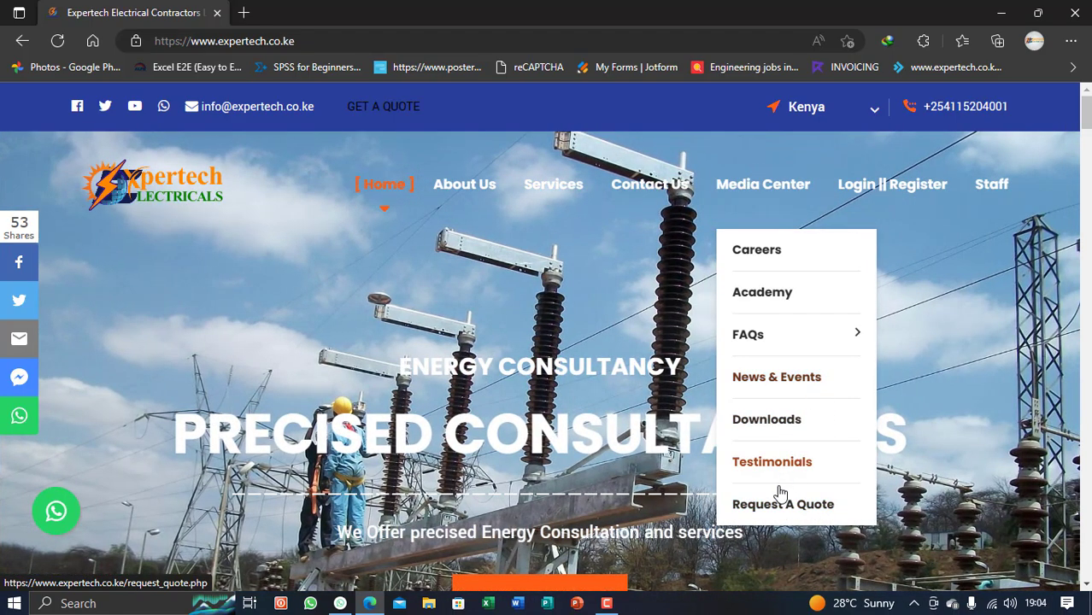
click(776, 509)
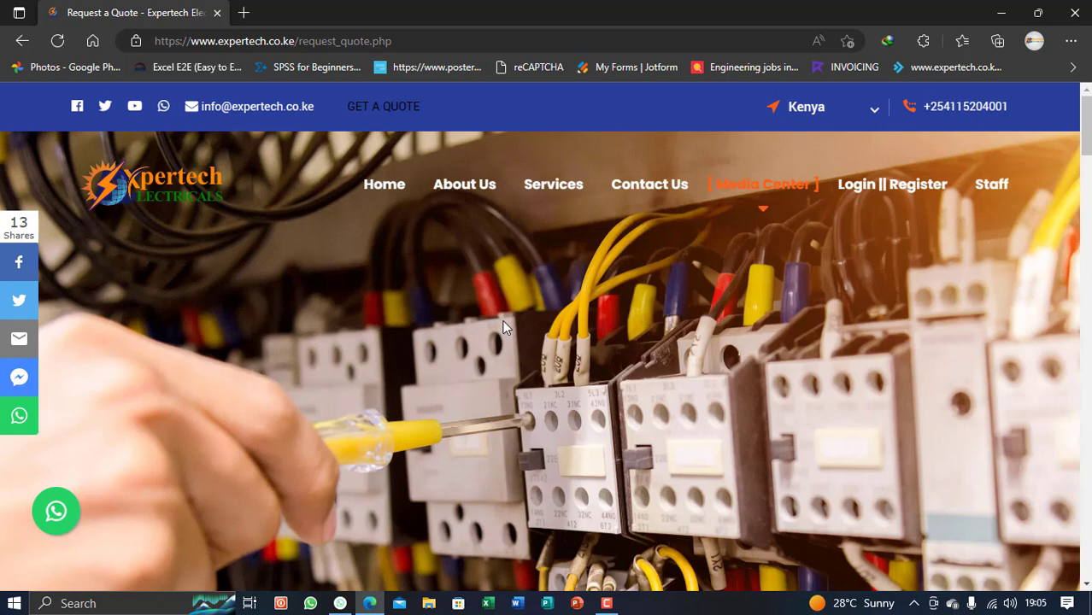
scroll(502, 325, down, 1)
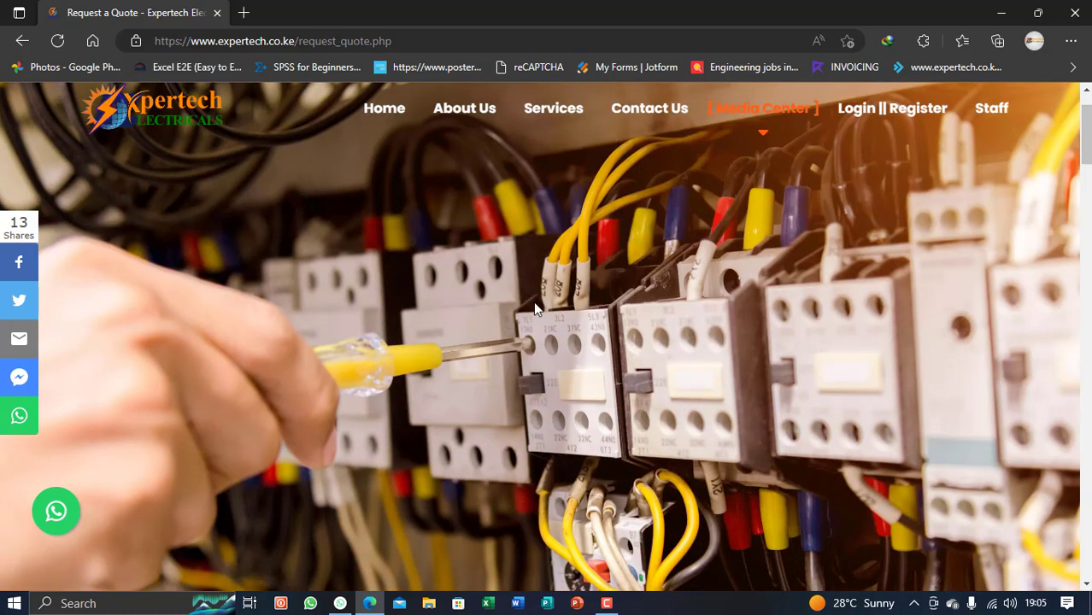
scroll(540, 306, down, 3)
scroll(539, 298, down, 8)
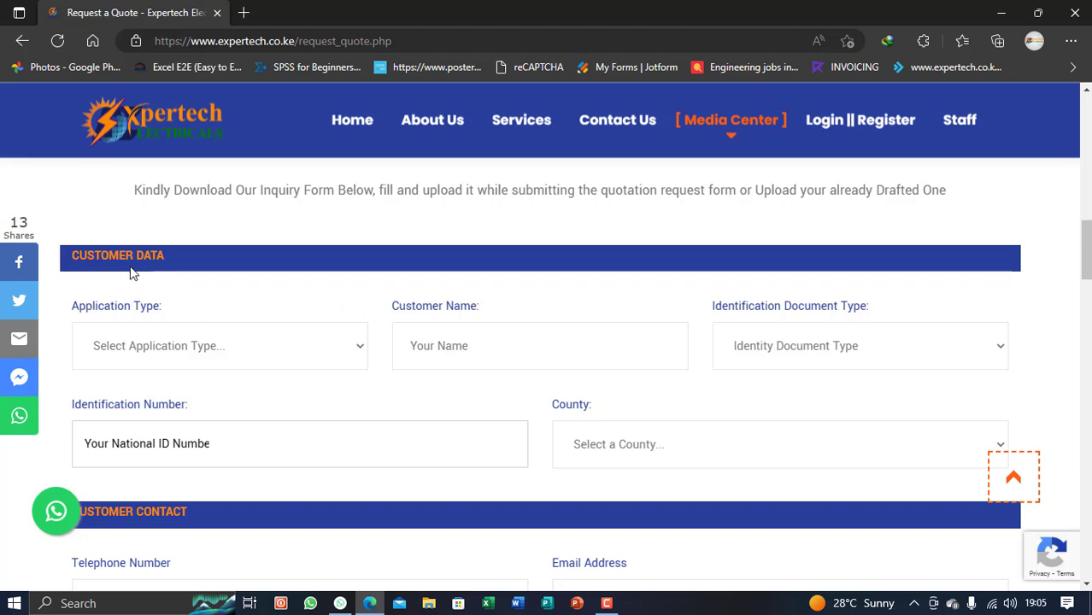
scroll(209, 405, down, 2)
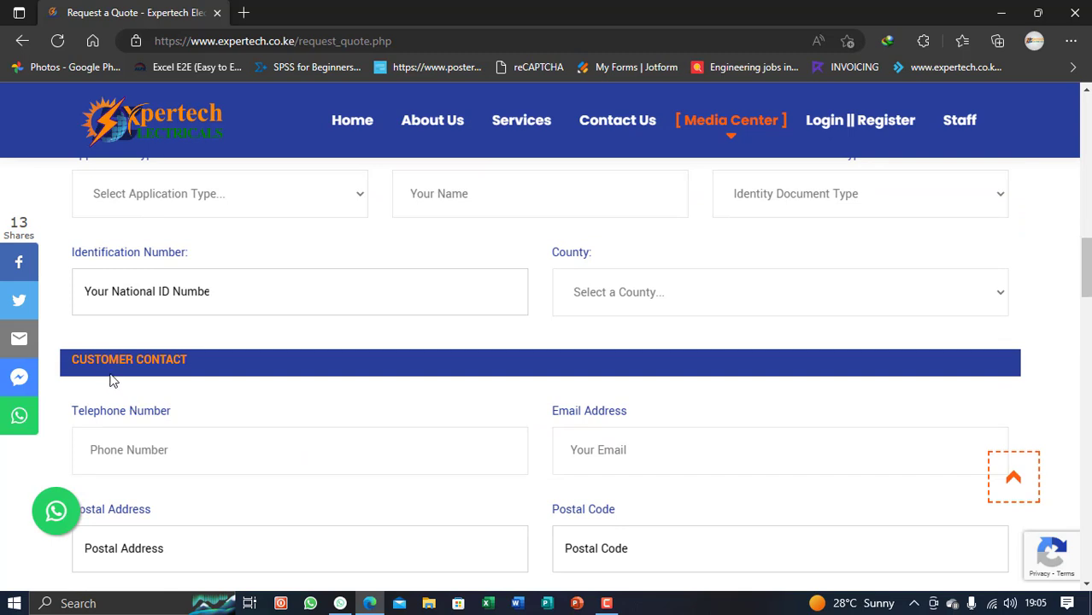
scroll(337, 361, down, 3)
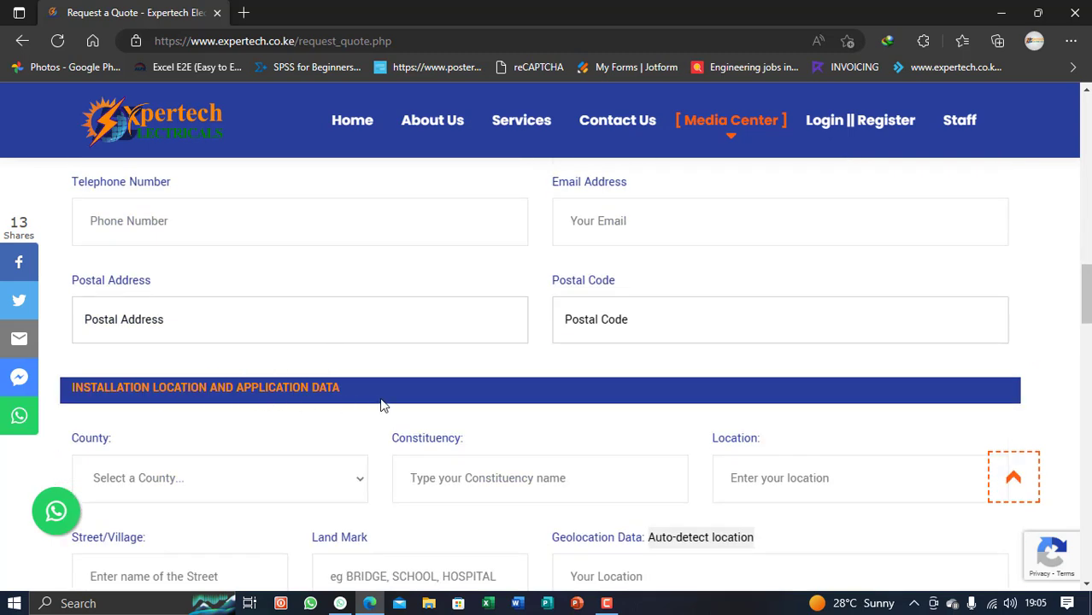
scroll(453, 397, down, 5)
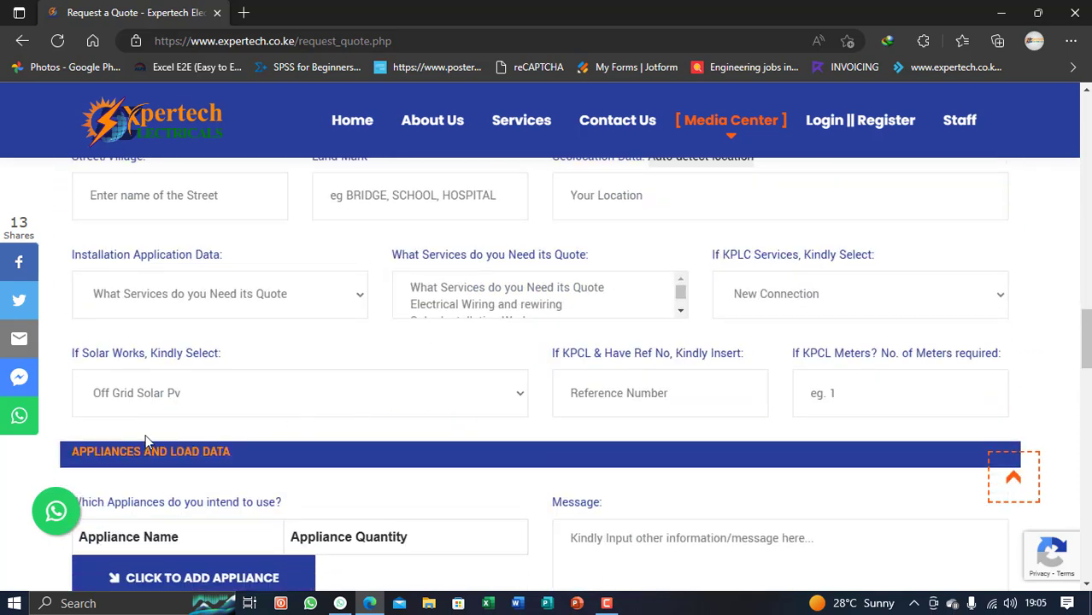
scroll(377, 446, down, 4)
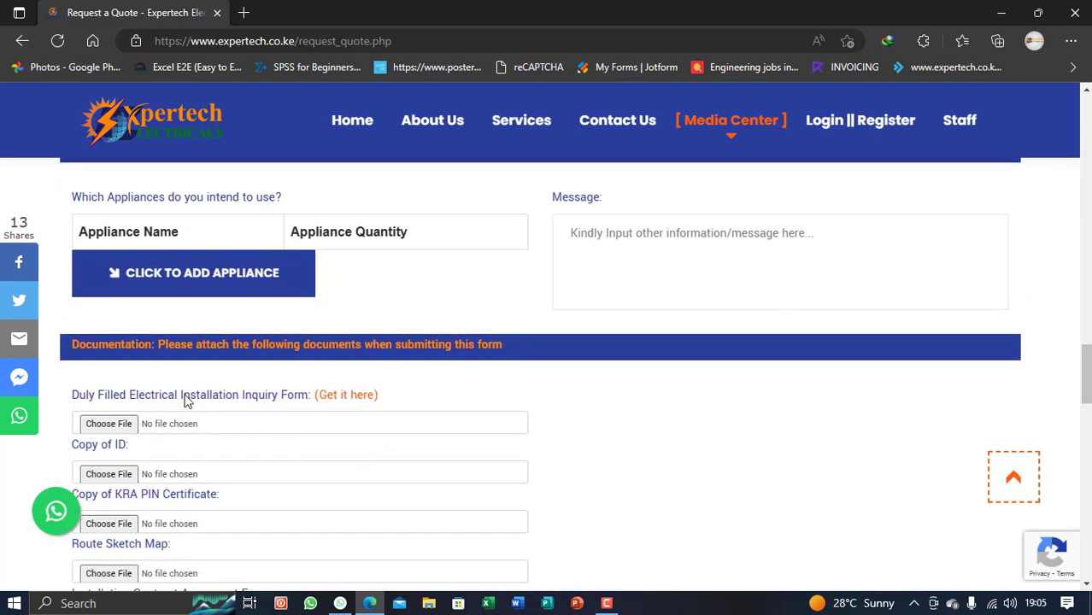
scroll(432, 380, down, 4)
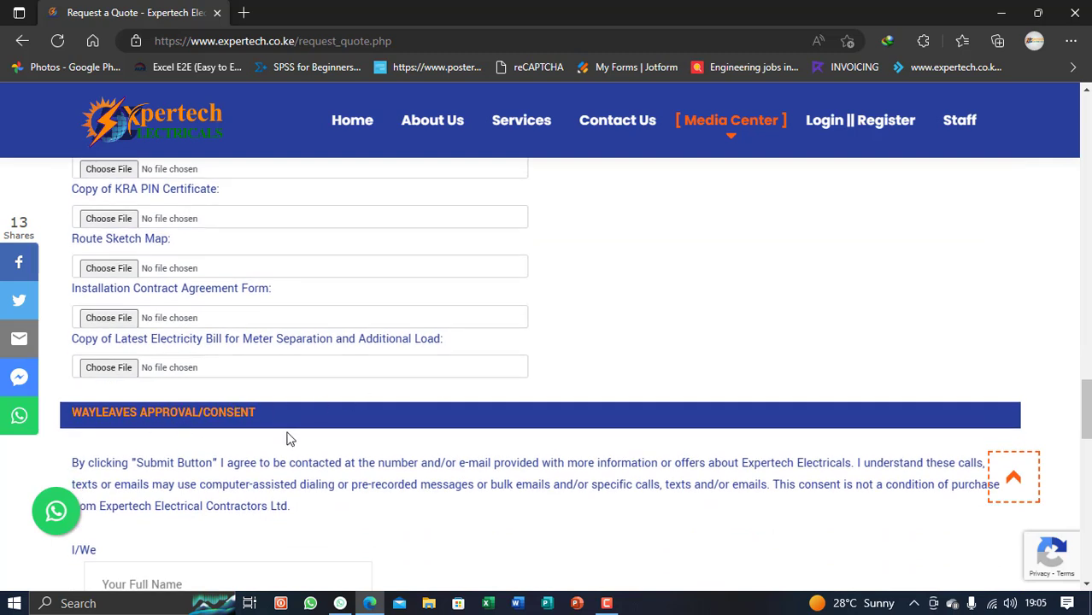
scroll(364, 445, up, 10)
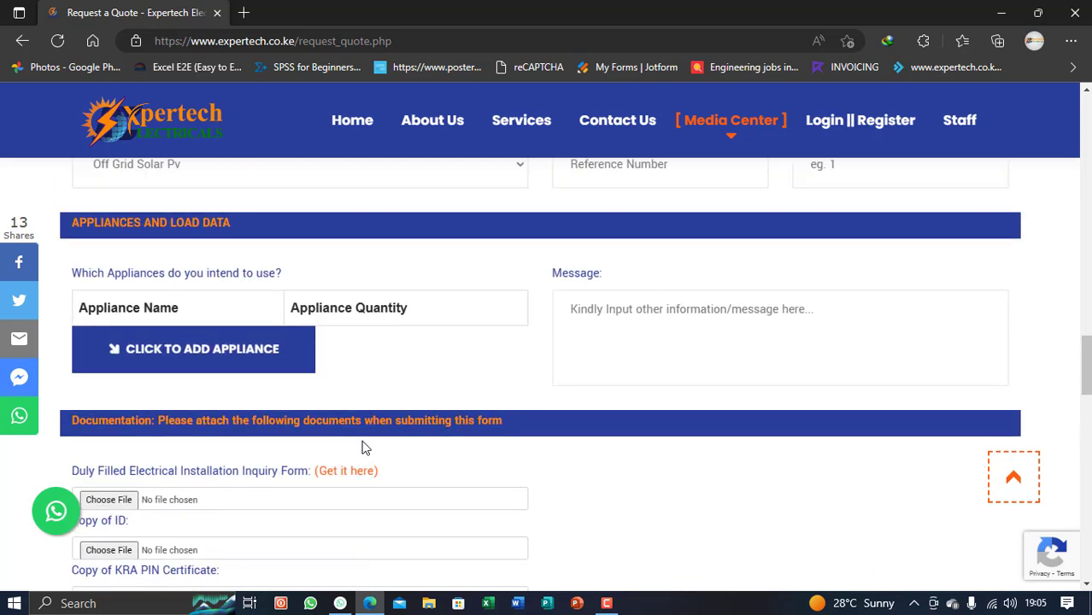
scroll(363, 445, up, 7)
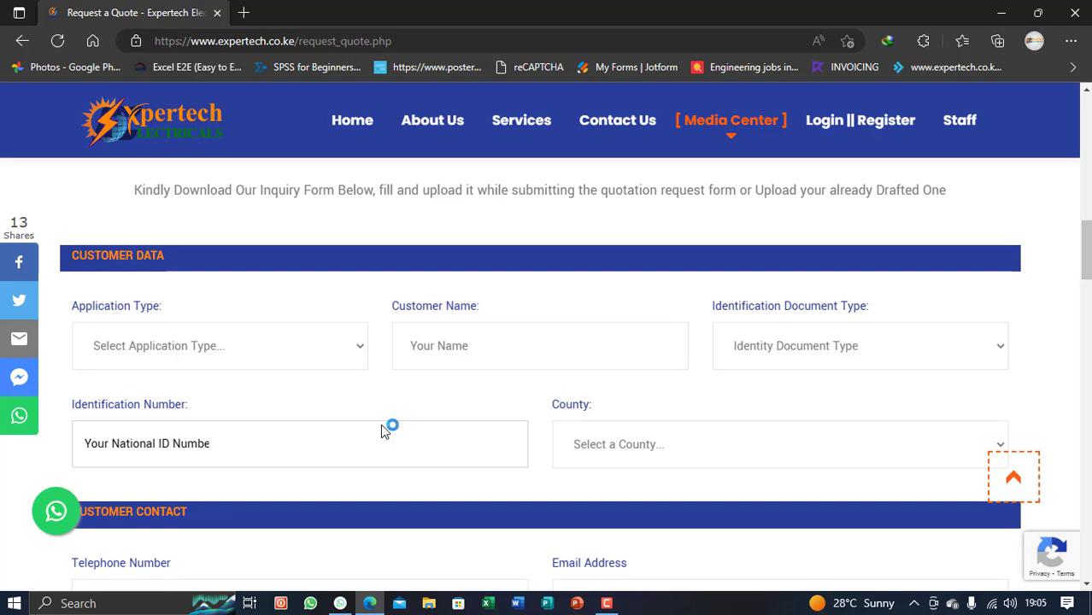
scroll(384, 421, up, 2)
scroll(381, 424, down, 1)
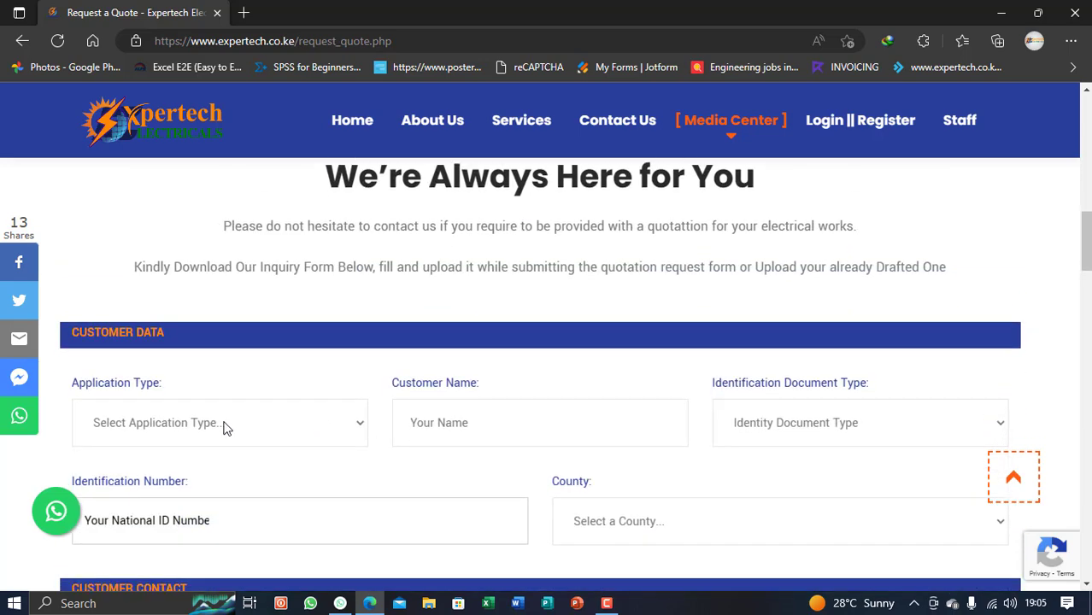
scroll(224, 425, down, 1)
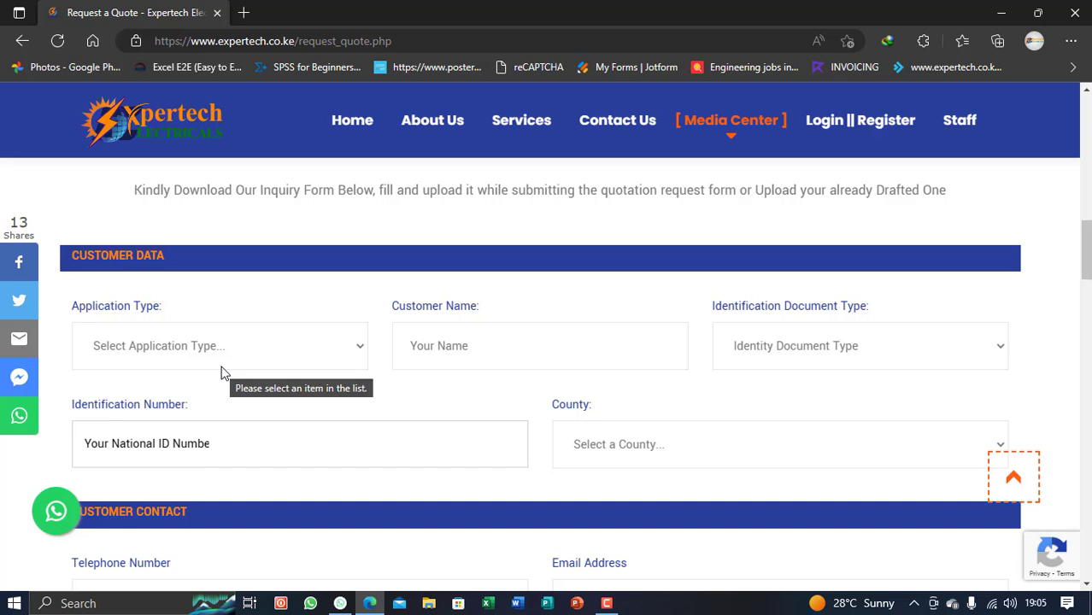
Choose Individual(Non-Commercial) as the application type and autofill the customer's saved name
click(154, 355)
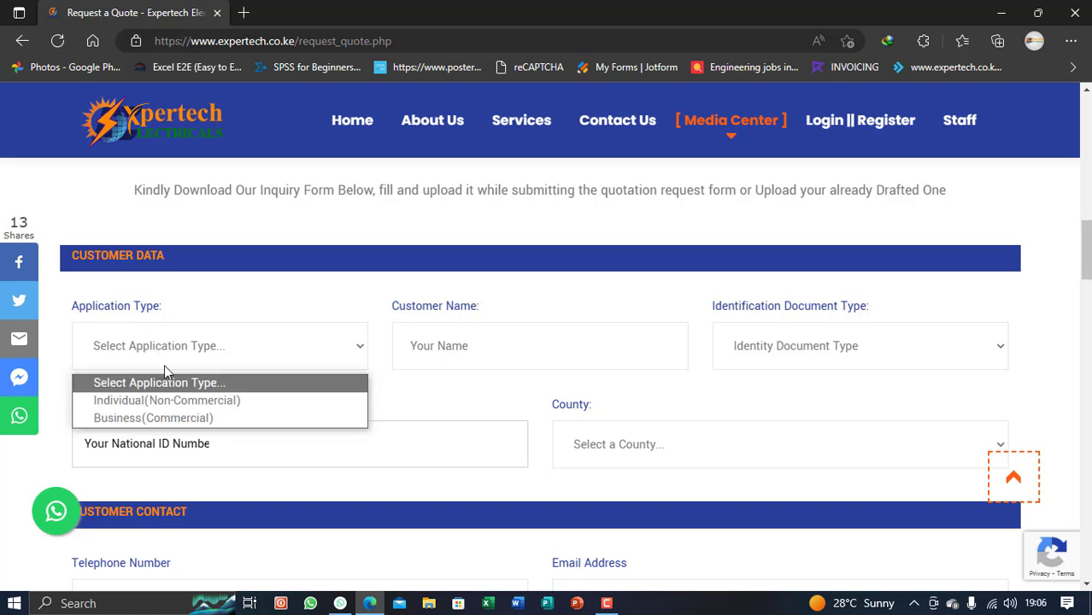
click(171, 401)
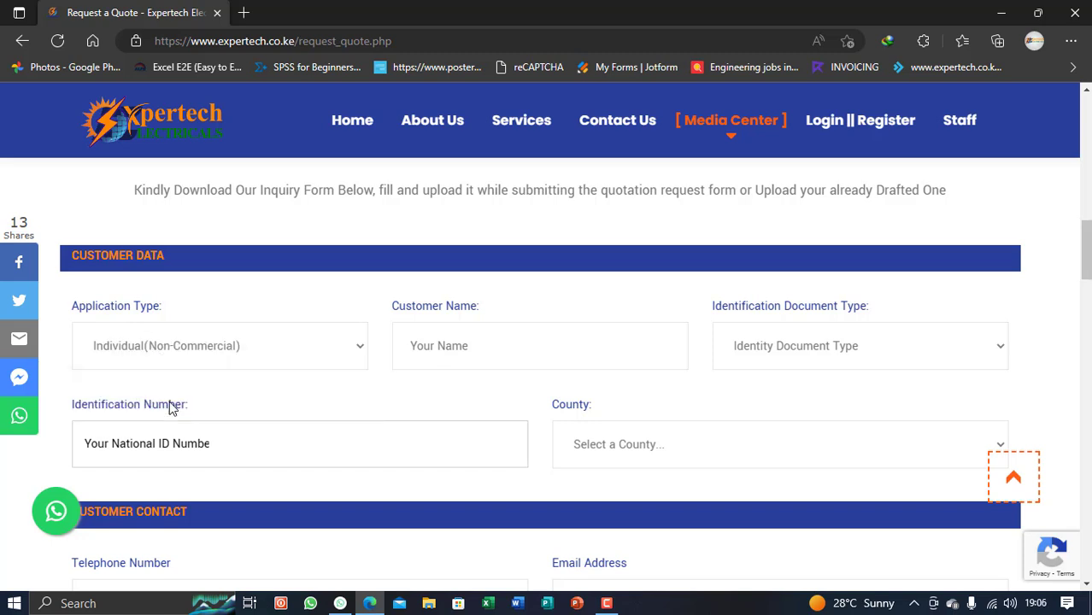
click(462, 347)
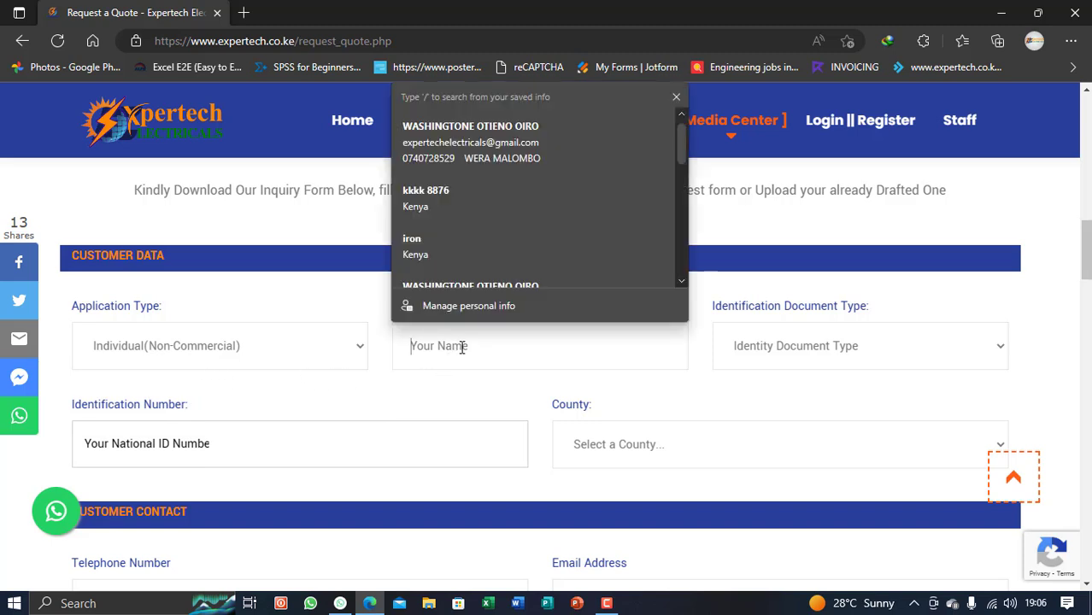
scroll(485, 143, down, 1)
scroll(487, 136, up, 1)
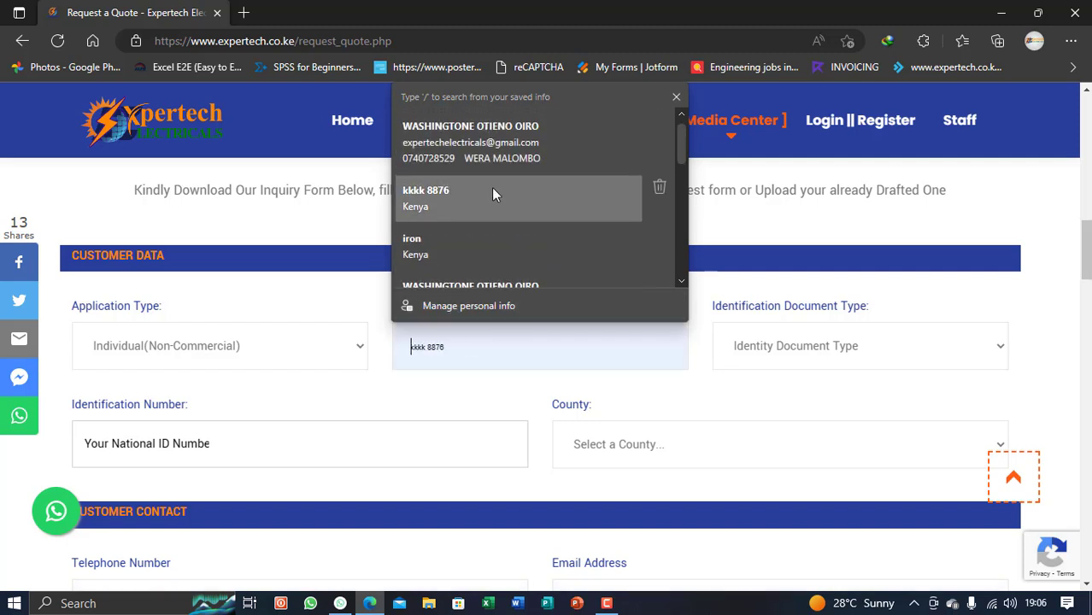
click(491, 147)
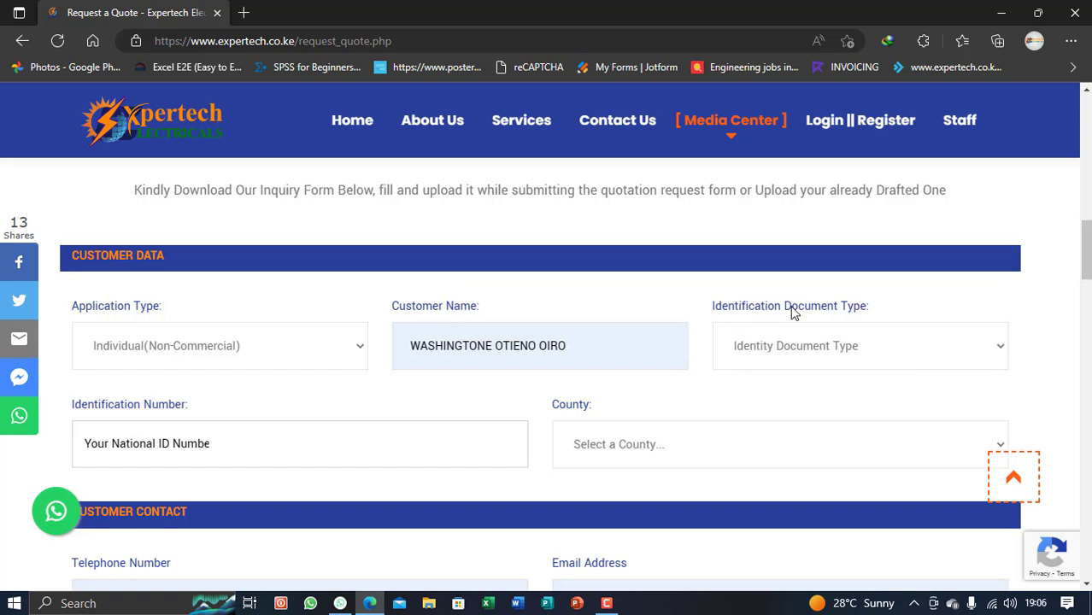
Select Personal Identification Number, enter the customer's ID number, and set county to Bungoma
click(779, 347)
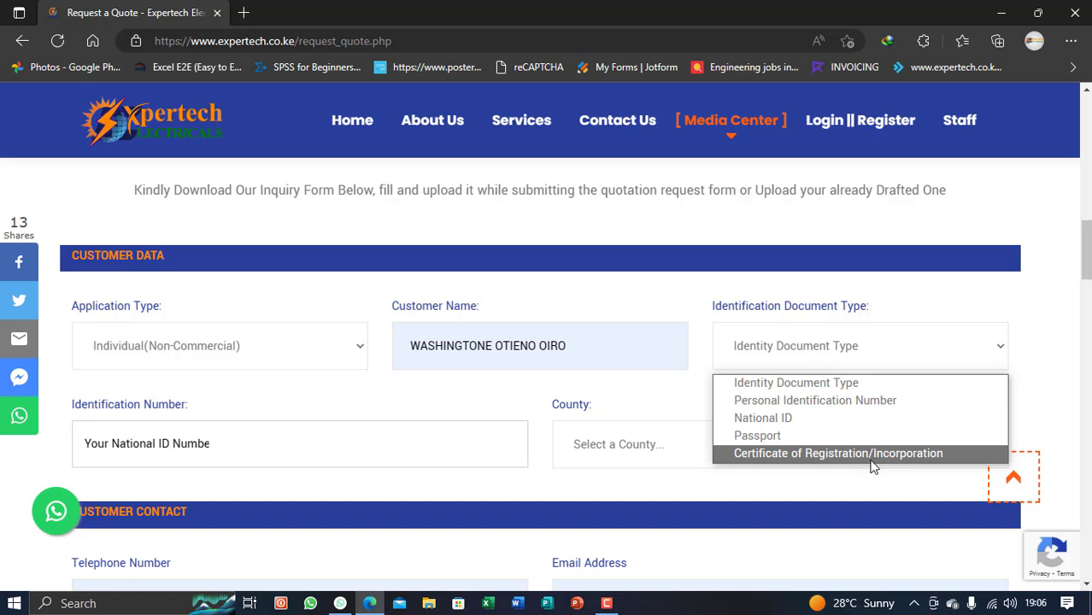
click(795, 407)
scroll(420, 399, down, 1)
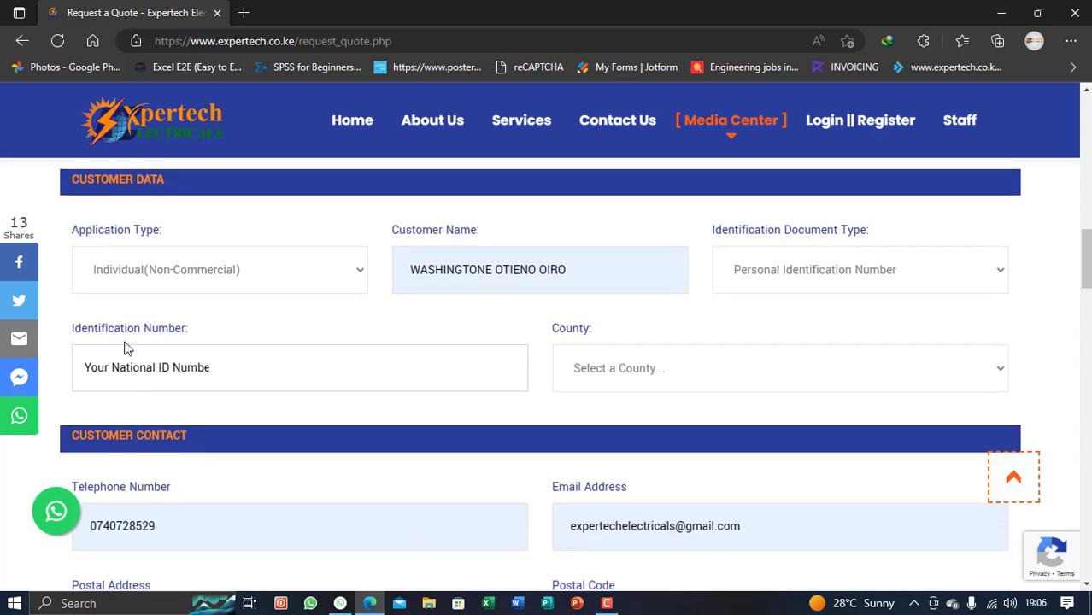
click(108, 374)
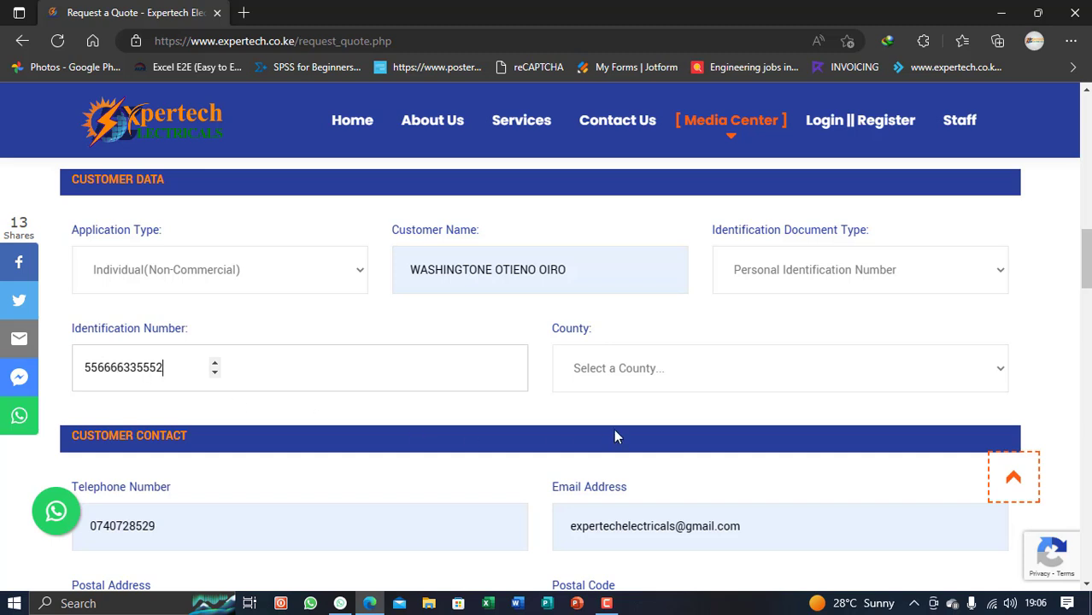
click(635, 369)
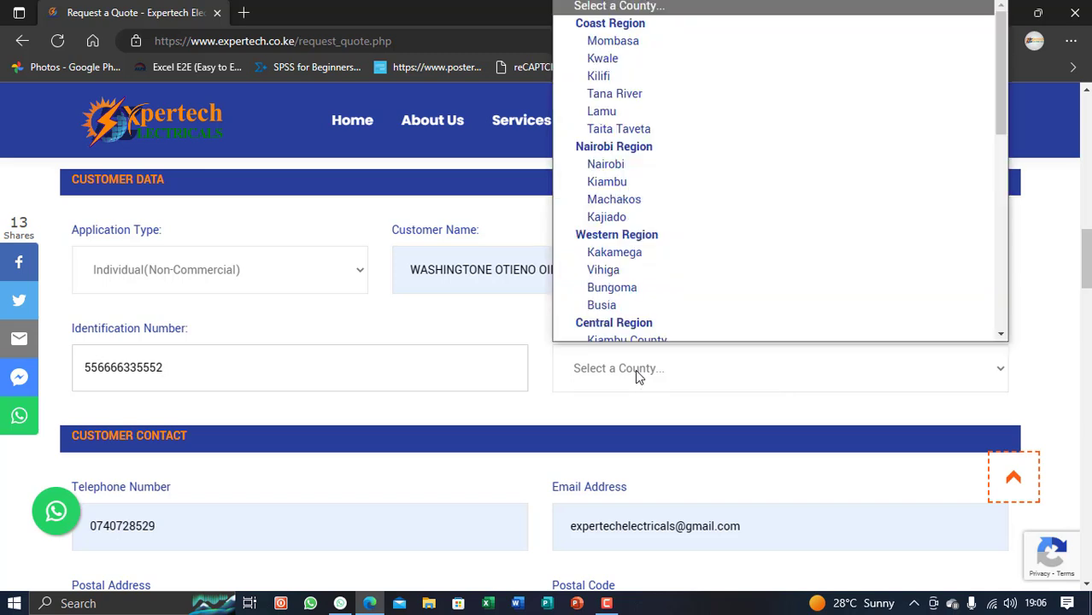
click(632, 287)
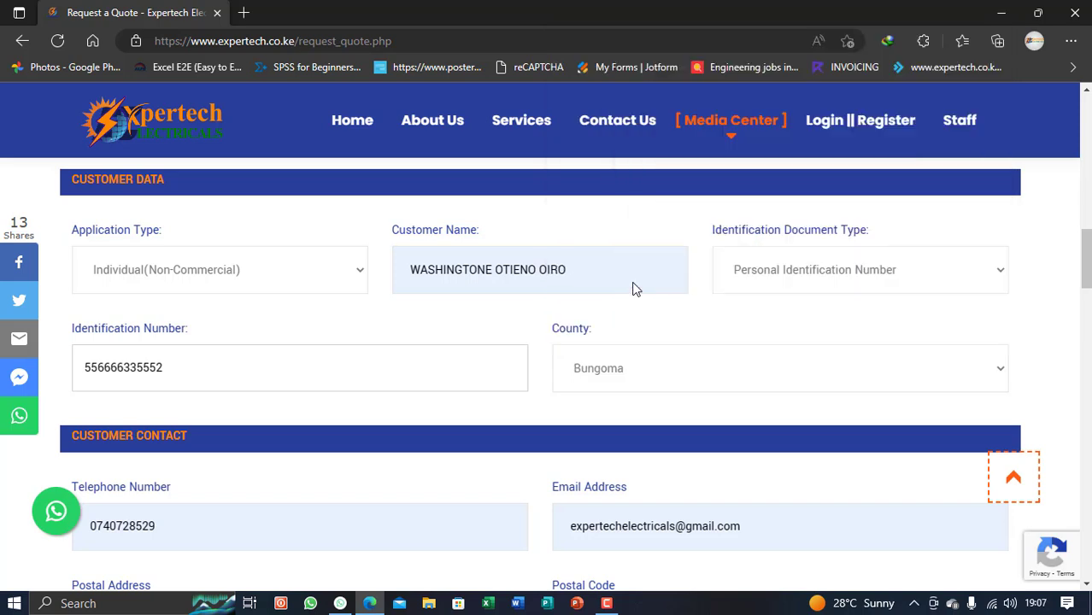
Set the installation county to Siaya County, correcting an initial Busia pick
scroll(425, 377, down, 2)
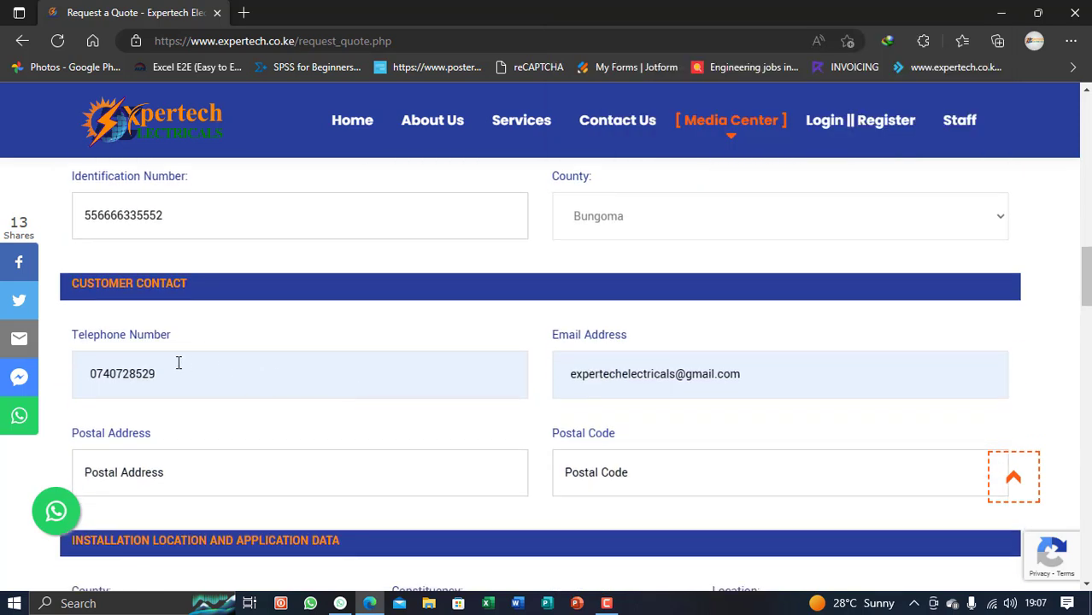
scroll(195, 347, down, 1)
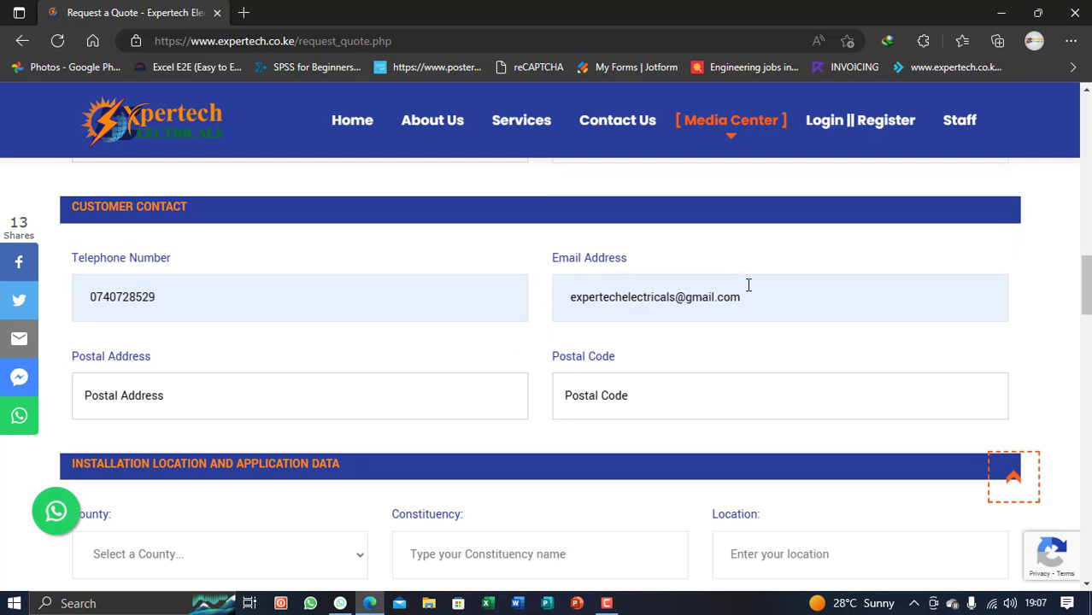
scroll(747, 285, down, 1)
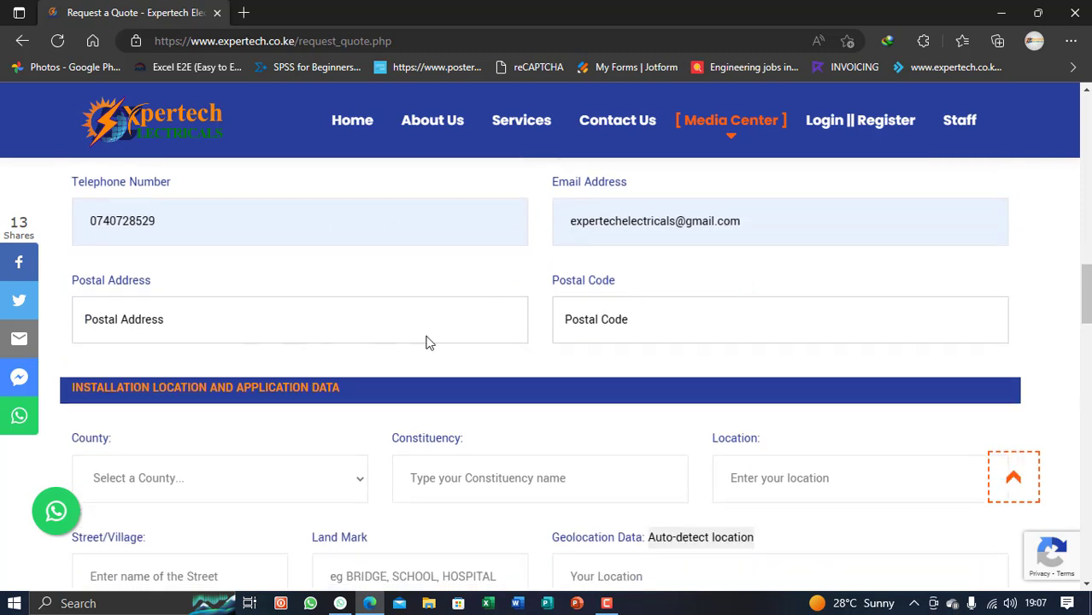
scroll(645, 323, down, 2)
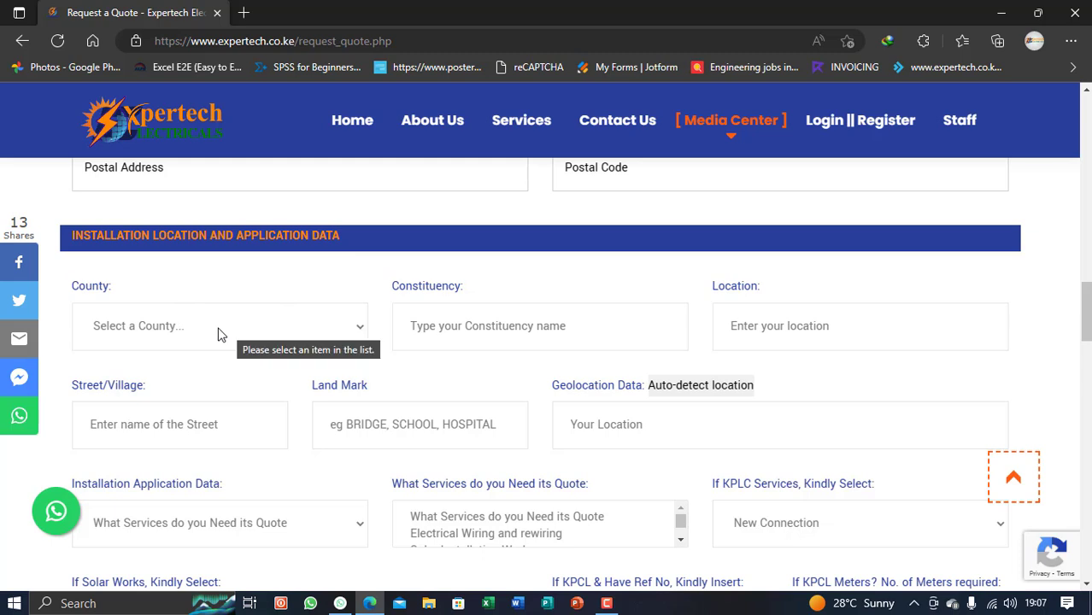
click(222, 328)
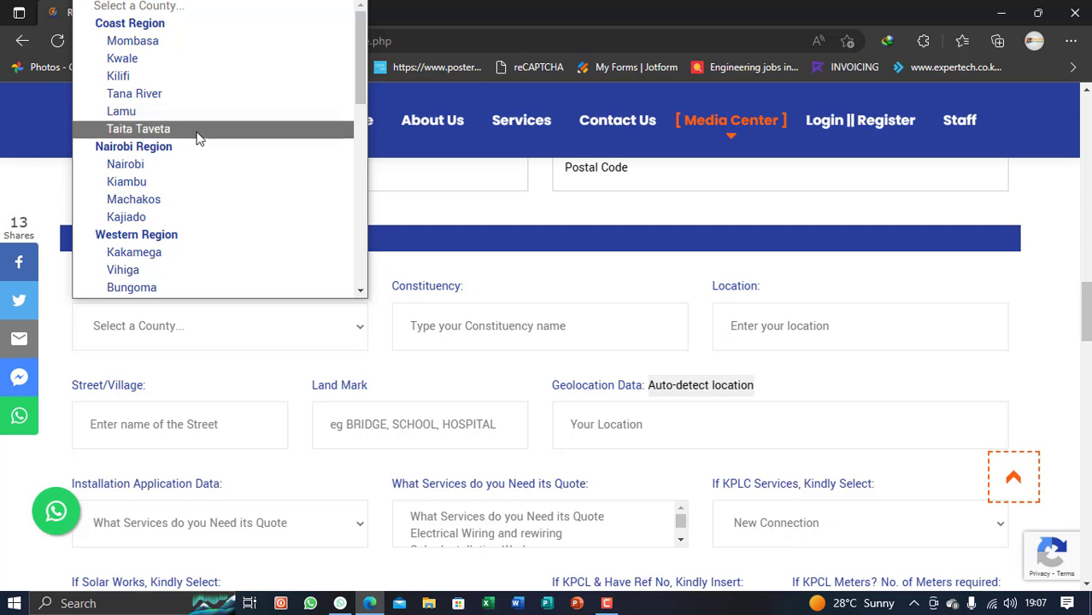
scroll(215, 75, down, 7)
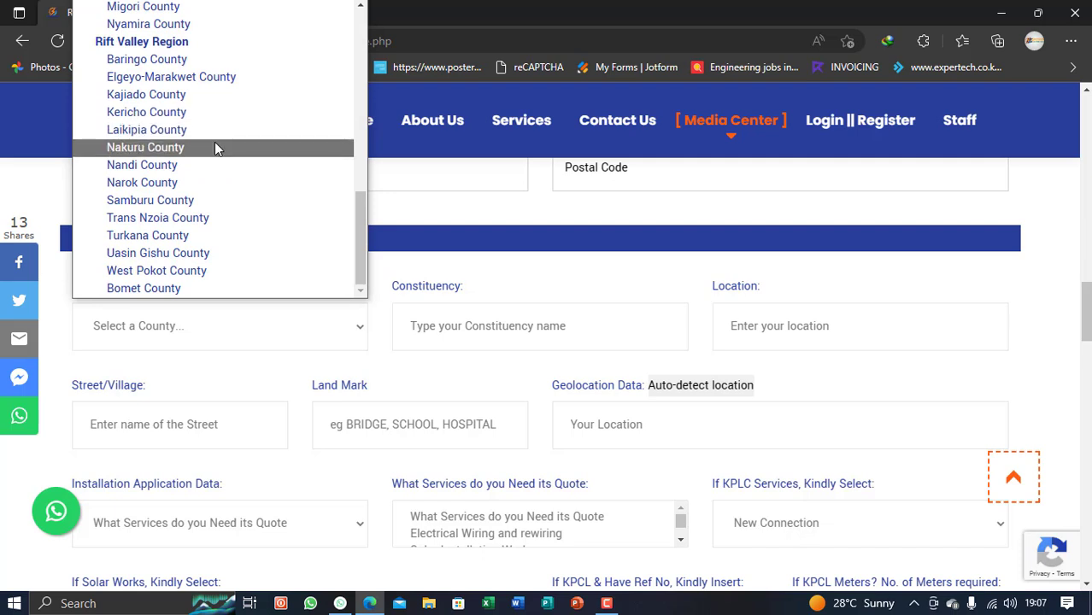
scroll(197, 177, up, 5)
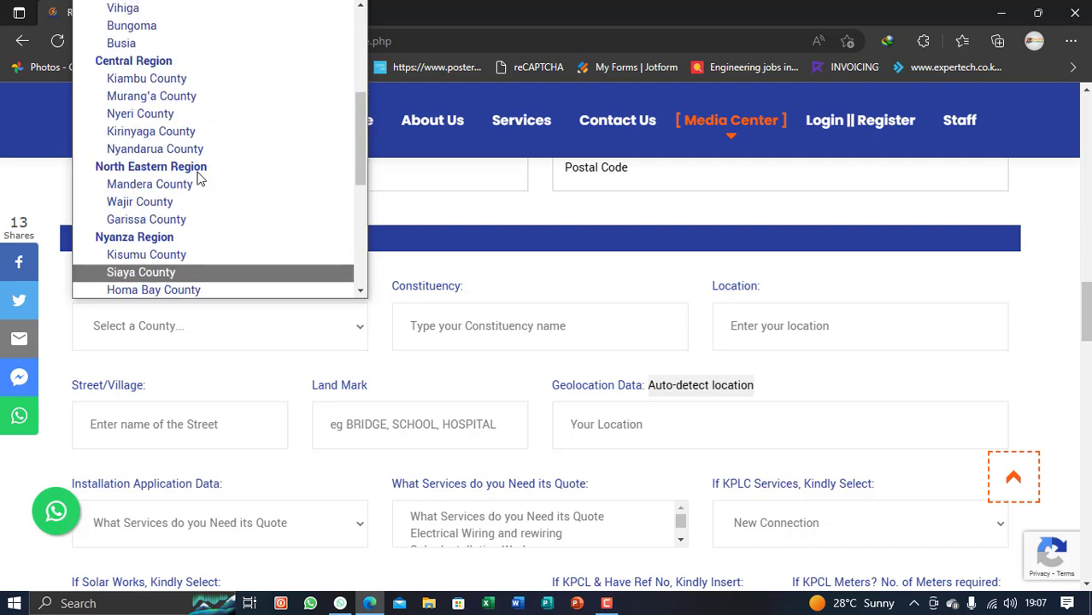
scroll(198, 179, down, 1)
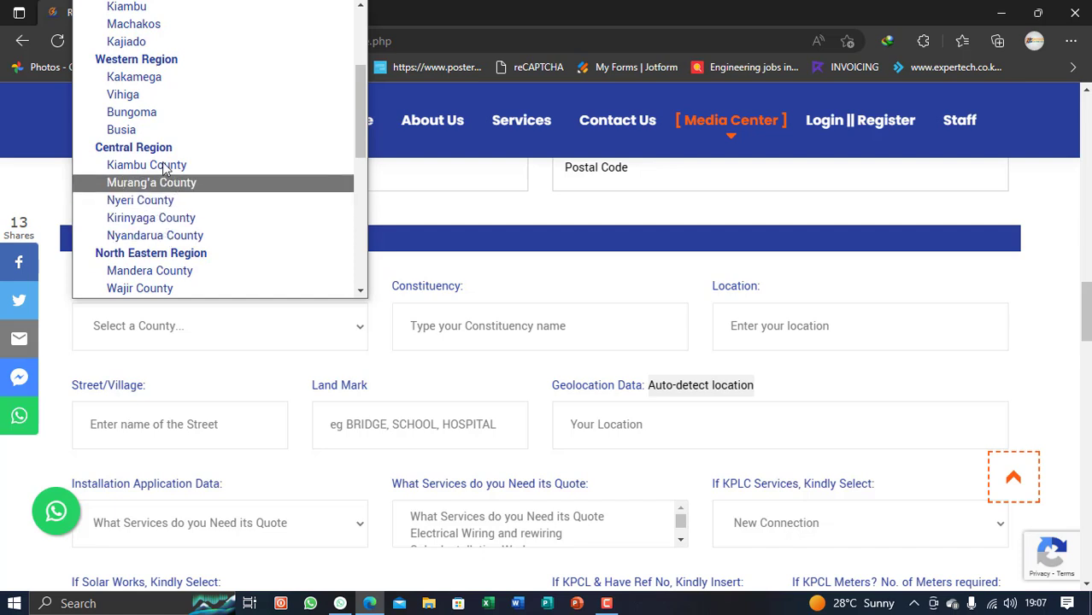
click(145, 132)
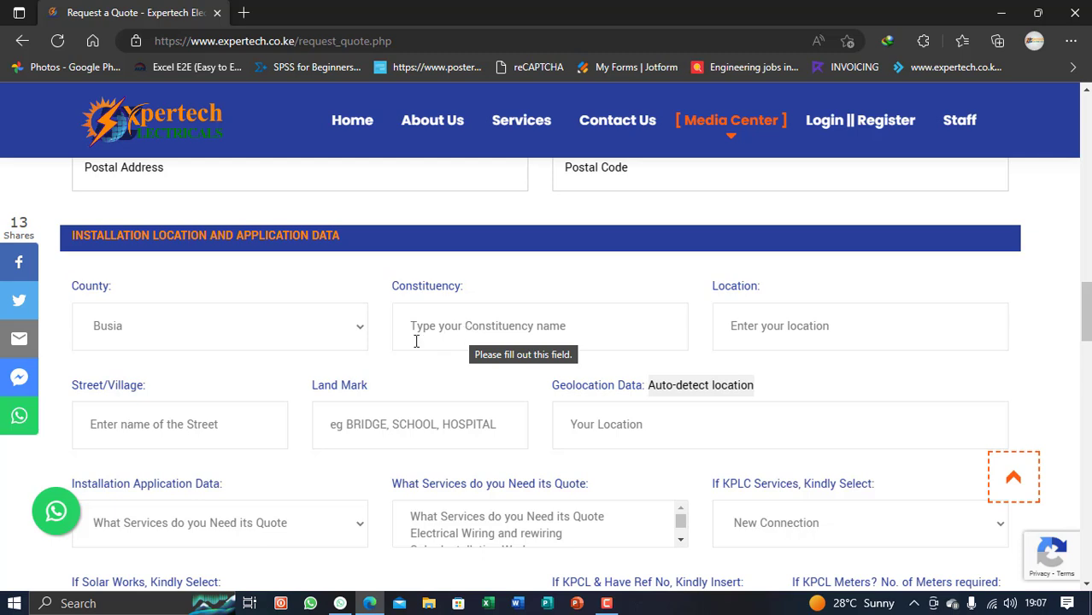
click(243, 334)
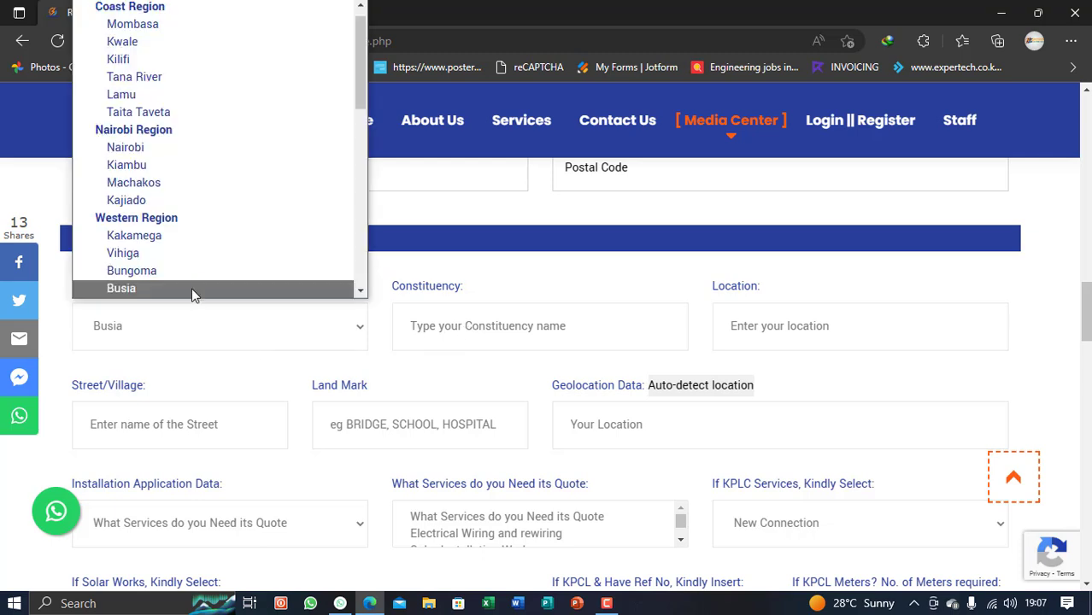
scroll(193, 248, down, 3)
scroll(191, 249, down, 5)
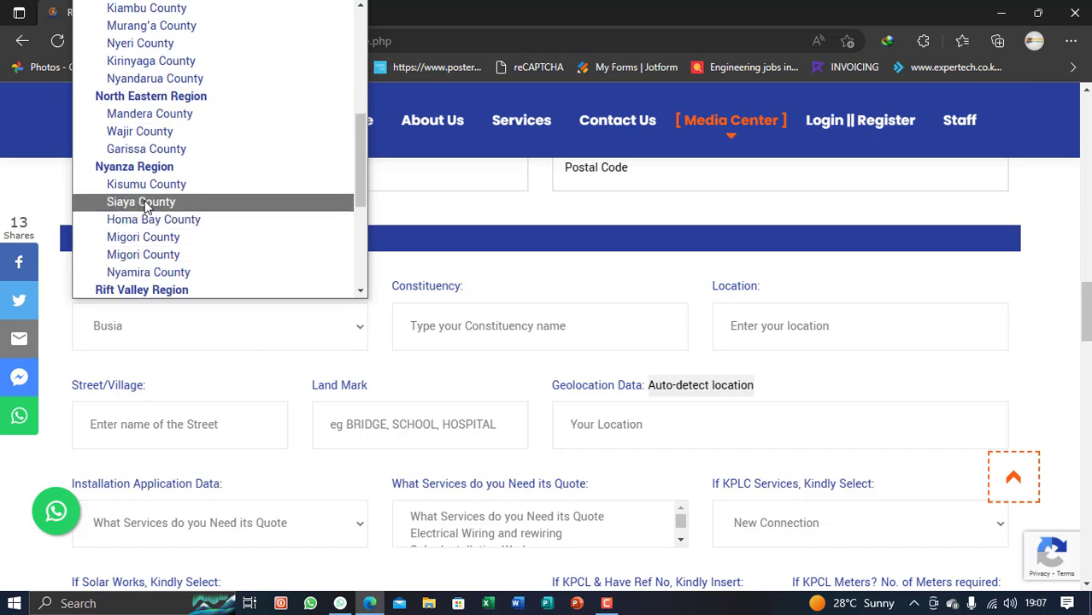
click(141, 202)
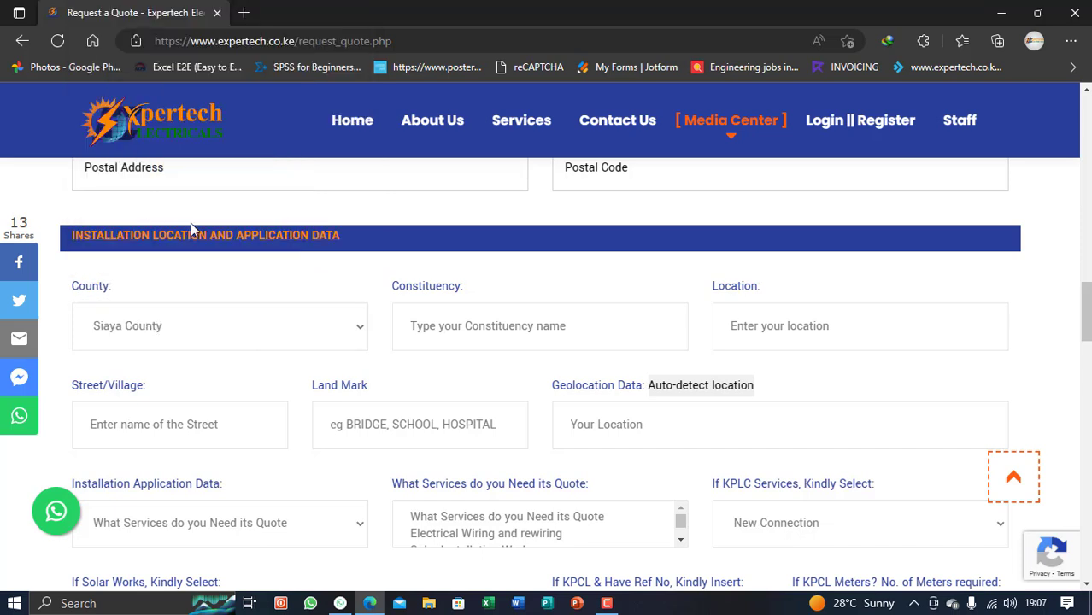
Fill constituency RARIEDA and location EAST ASEMBO from the saved suggestions
click(439, 329)
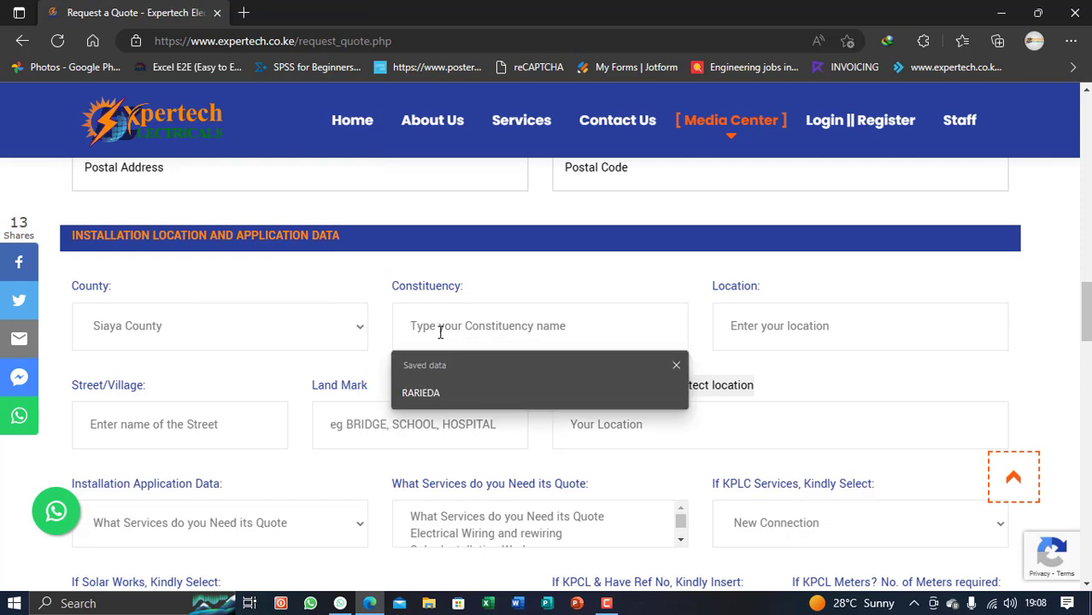
click(431, 394)
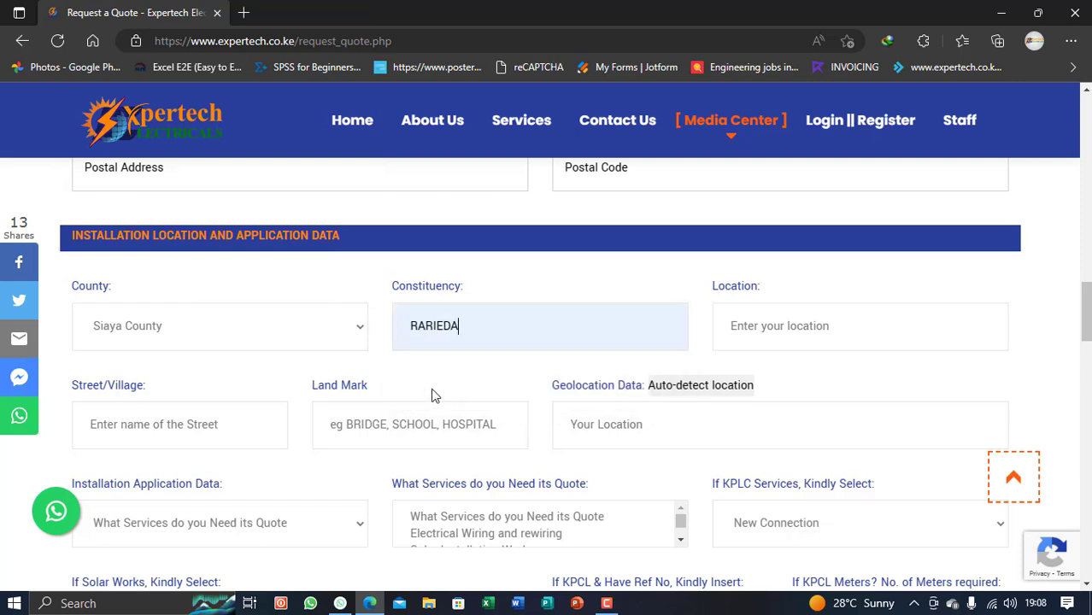
click(765, 331)
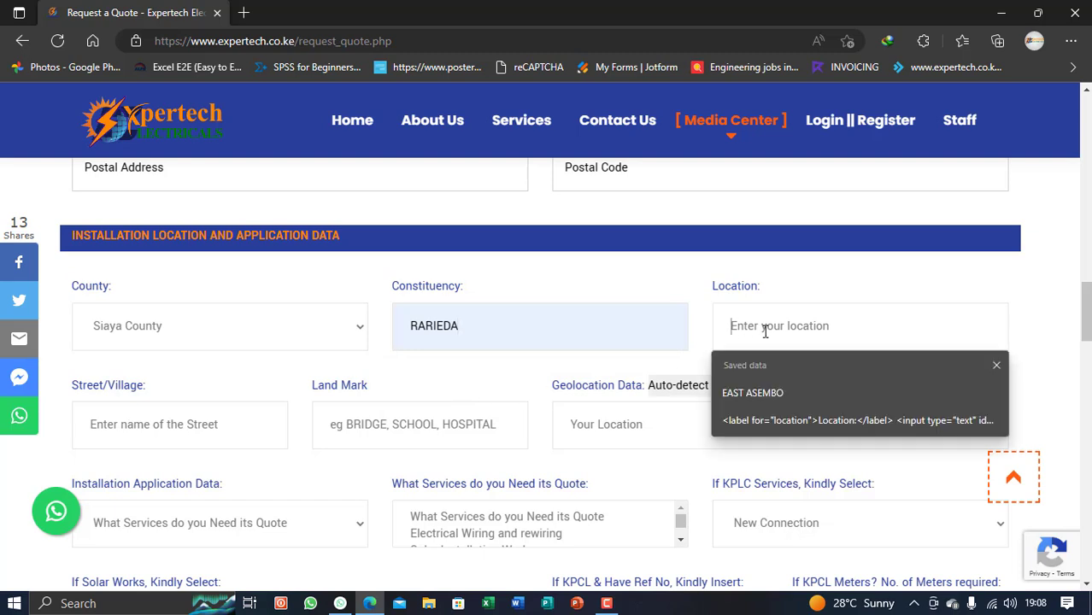
click(769, 390)
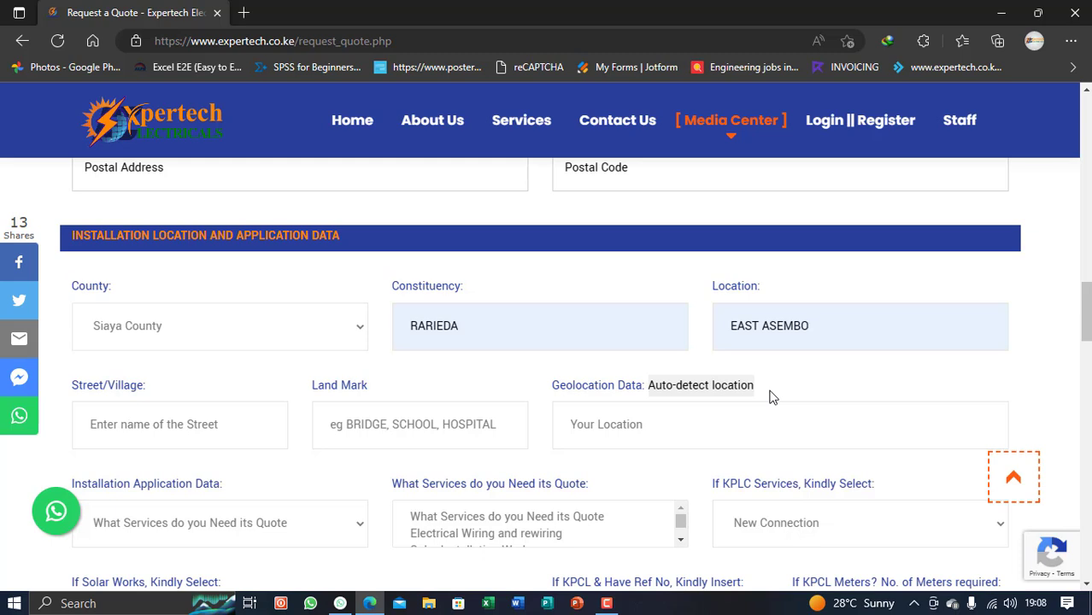
Fill the Street/Village field from the saved address suggestion
click(806, 330)
scroll(392, 394, down, 1)
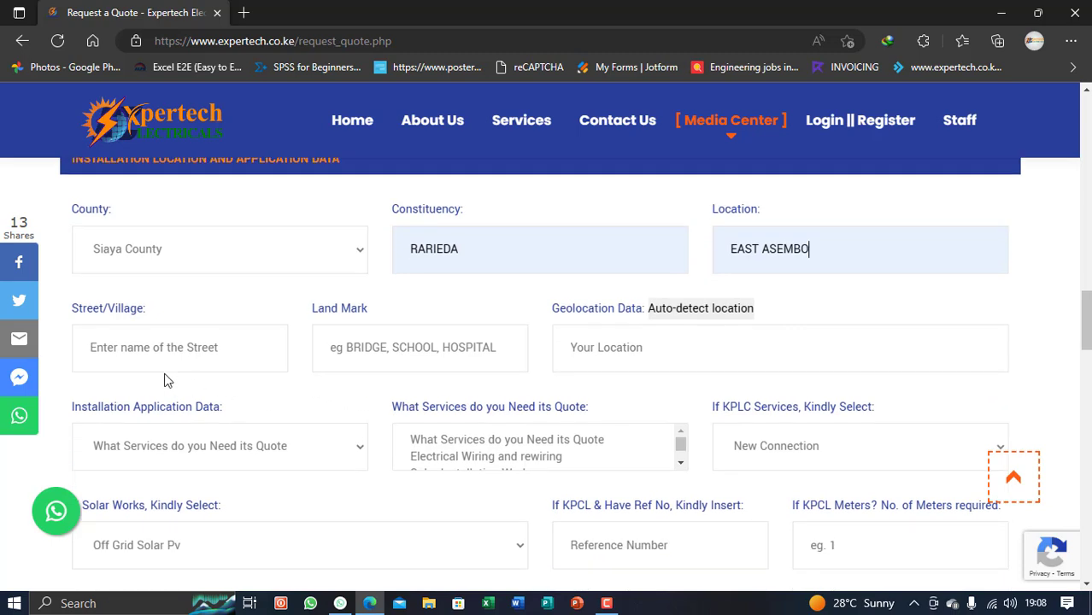
click(130, 351)
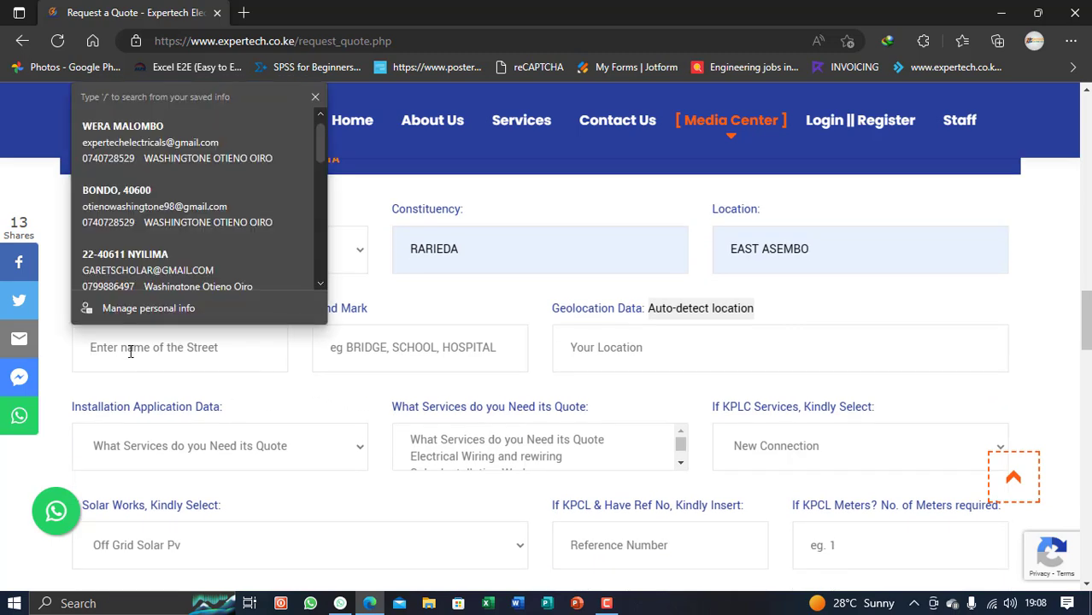
click(203, 147)
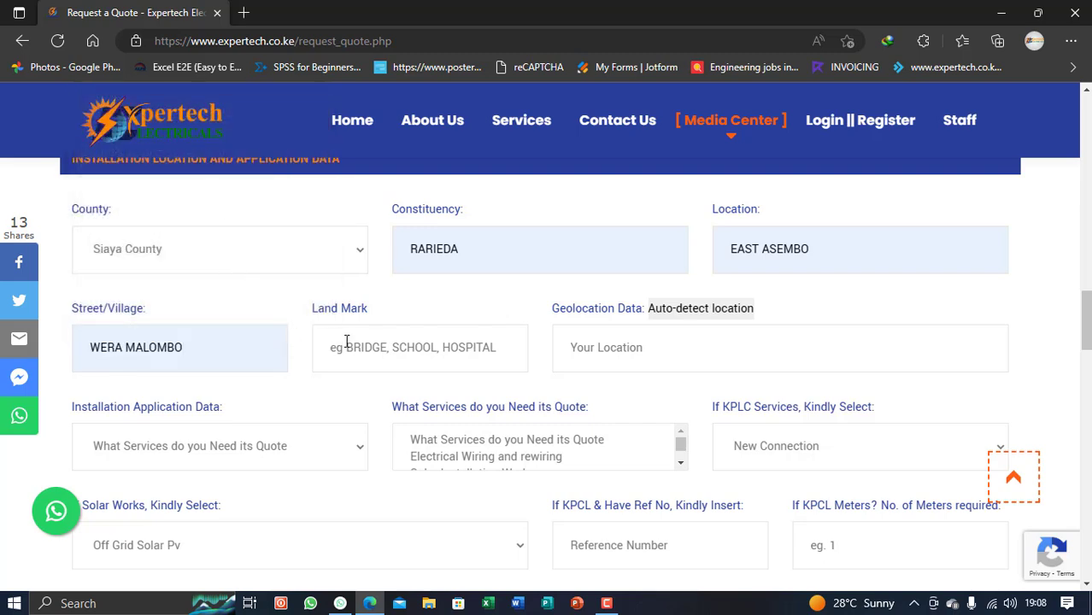
Enter 'hospital' as the landmark and trigger Auto-detect location
click(382, 345)
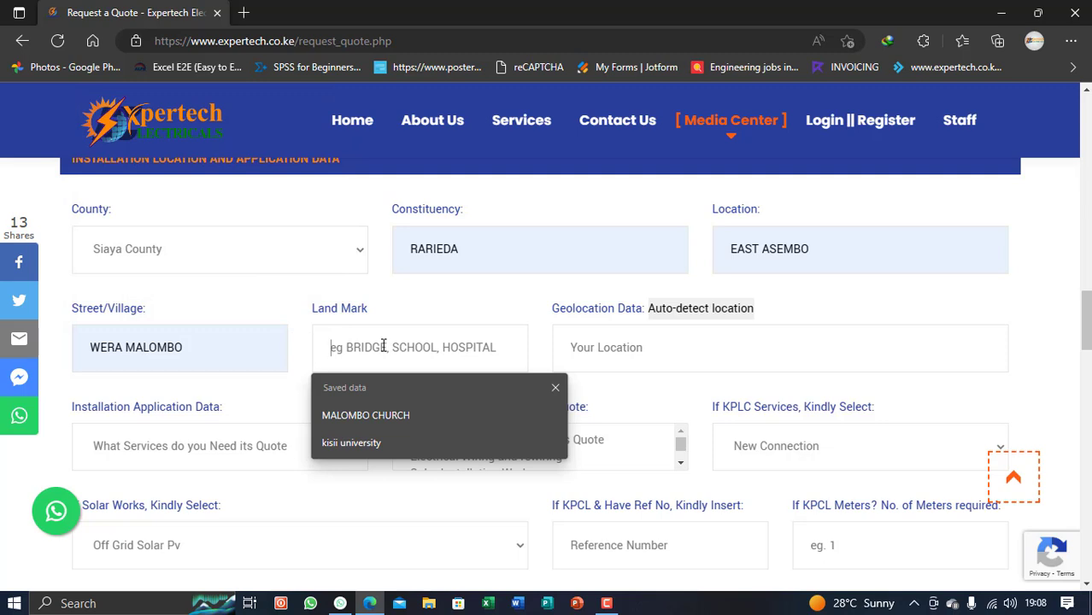
text(hospital)
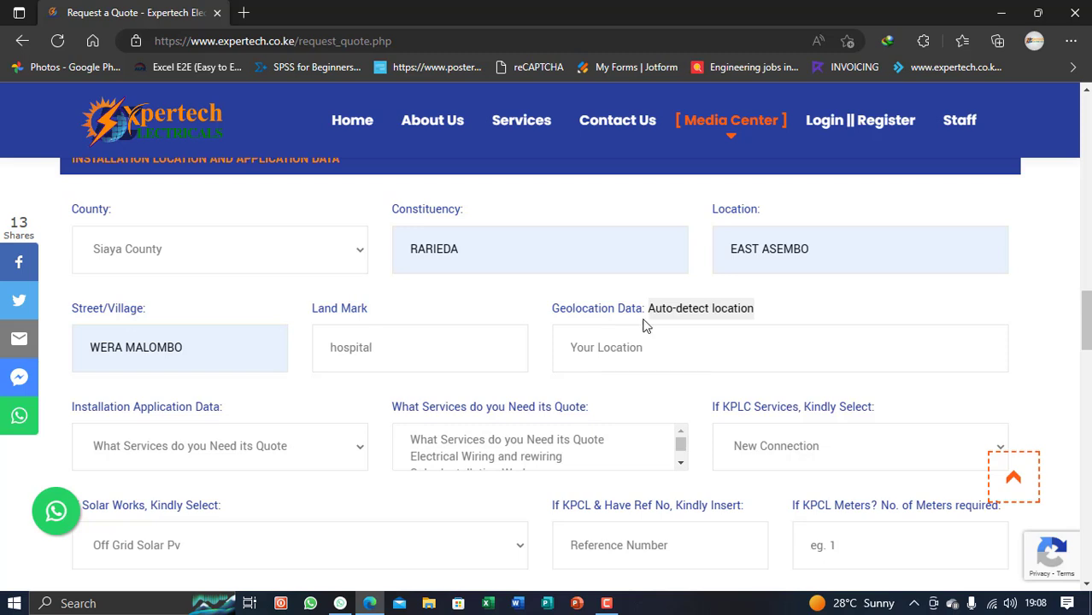
click(714, 311)
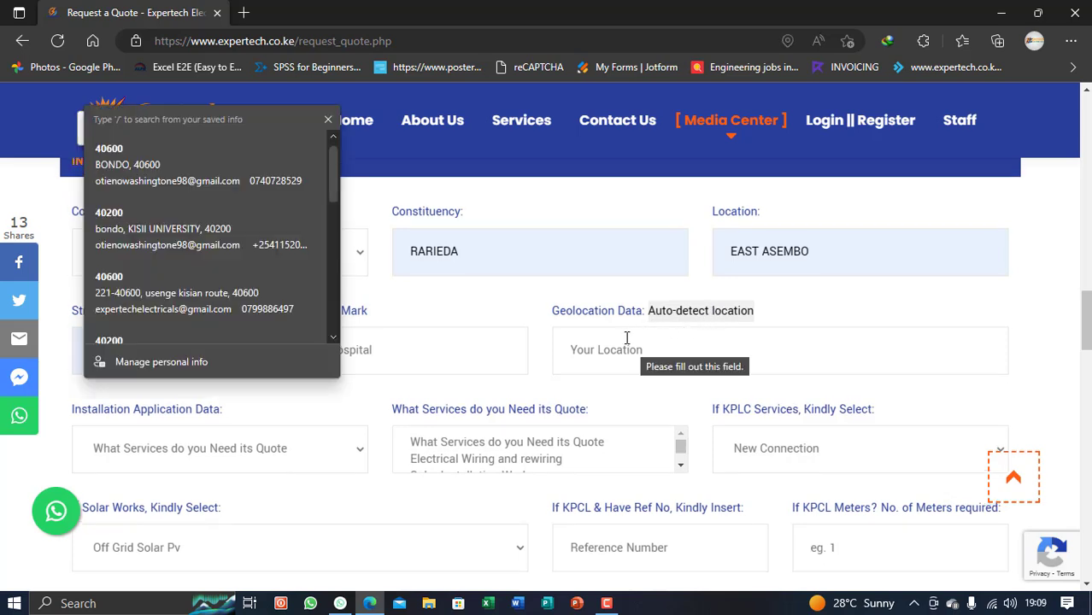
Dismiss Edge's saved-info panel so the detected coordinates show in Geolocation Data
click(549, 333)
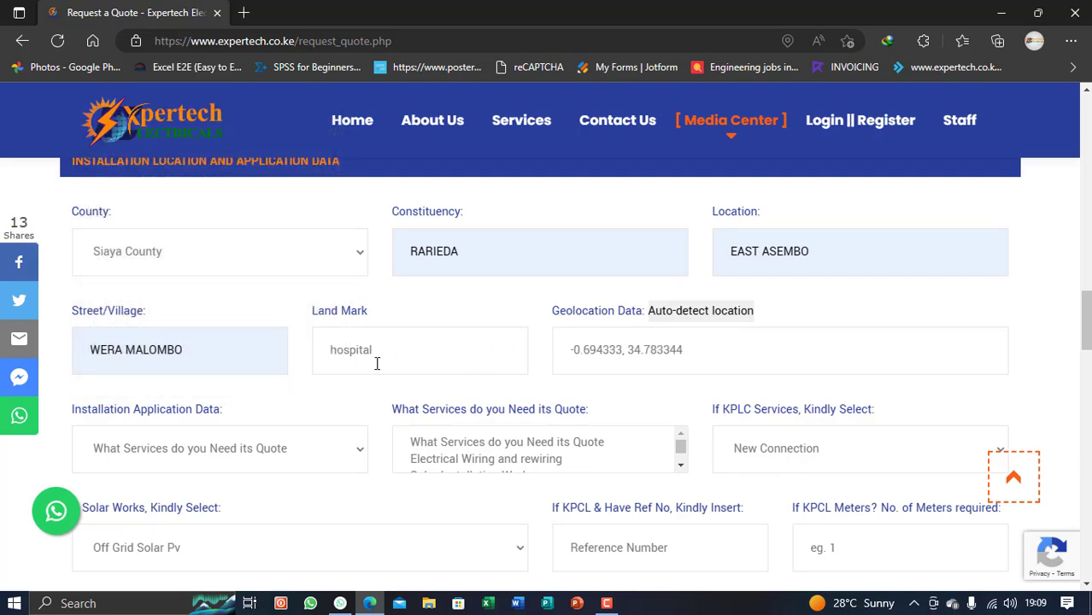
scroll(314, 361, up, 2)
scroll(322, 366, down, 3)
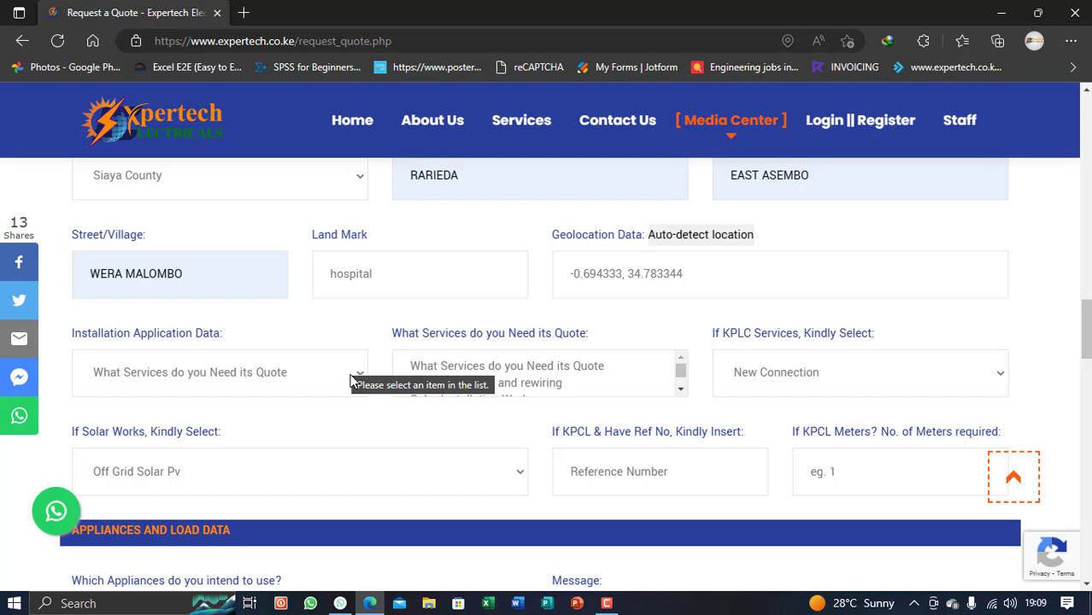
Choose Domestic Installation as the installation application type
click(253, 385)
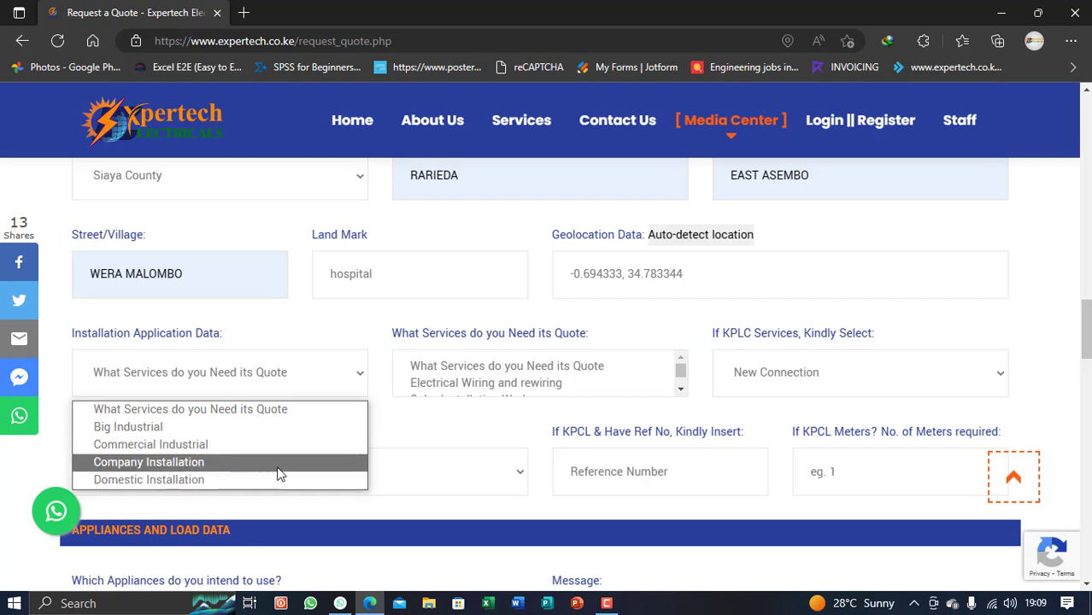
click(180, 486)
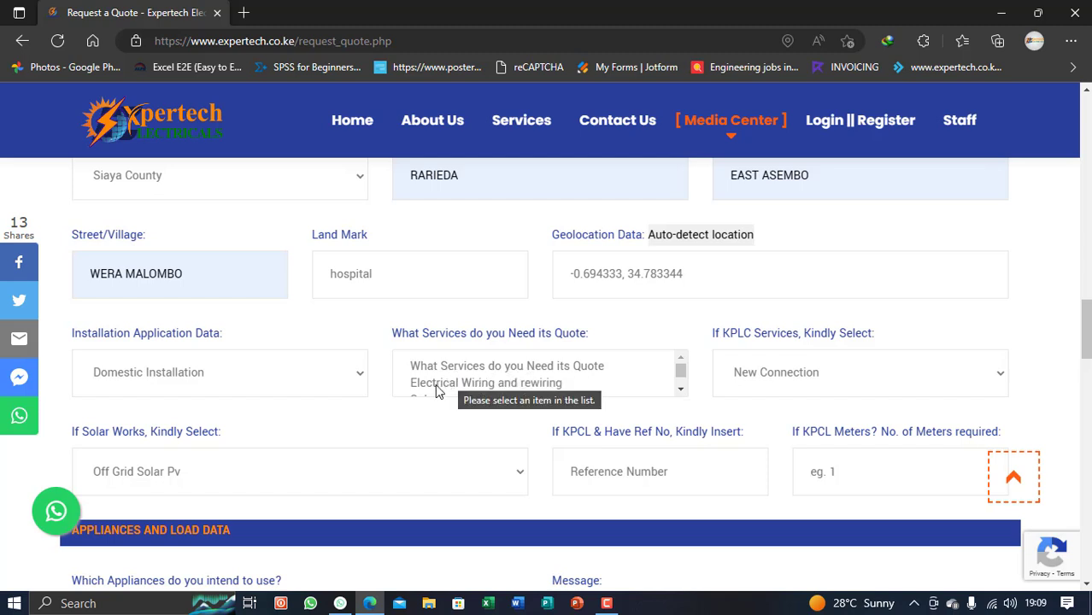
scroll(431, 393, down, 1)
scroll(445, 389, down, 1)
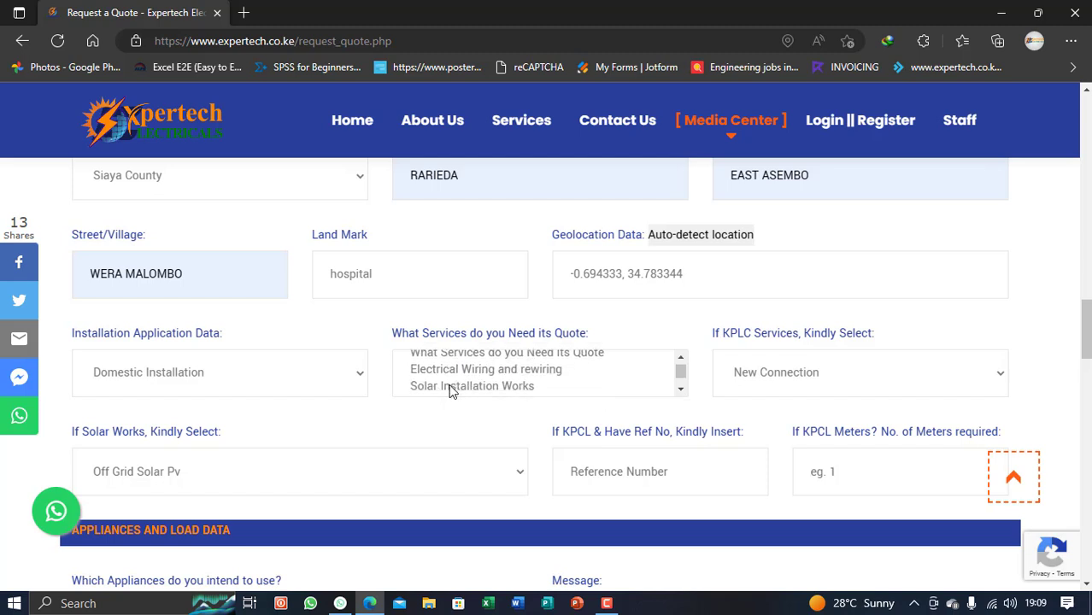
scroll(484, 389, down, 1)
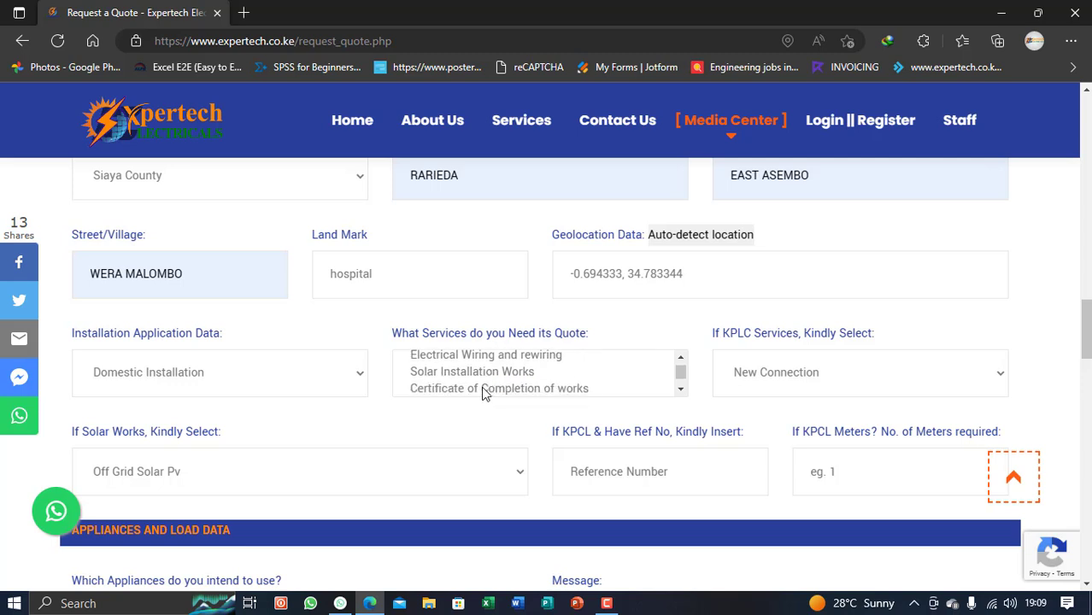
scroll(479, 395, down, 1)
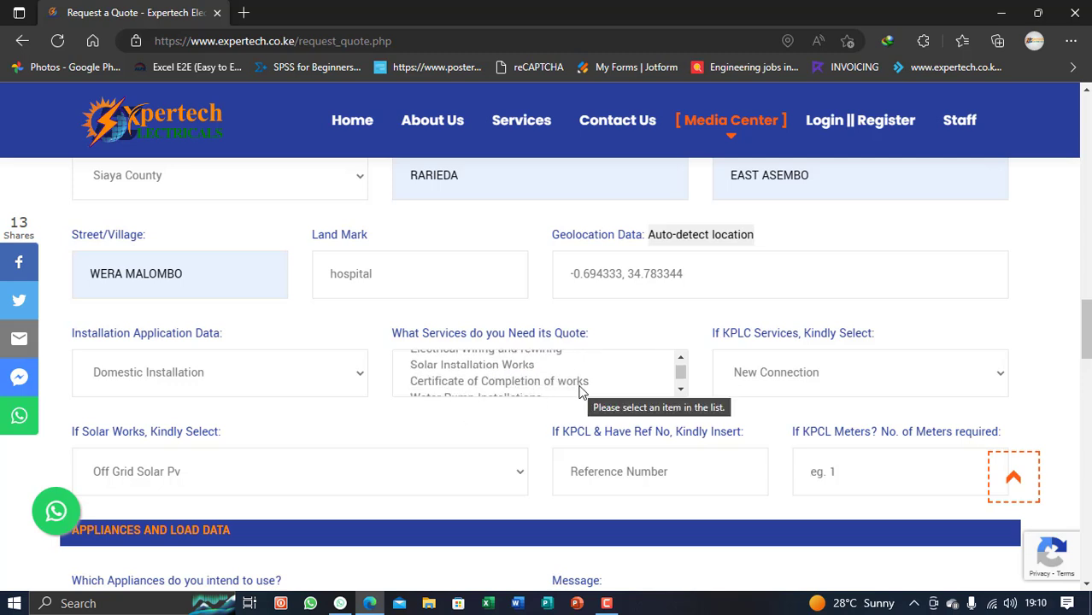
scroll(591, 387, down, 1)
scroll(594, 387, down, 1)
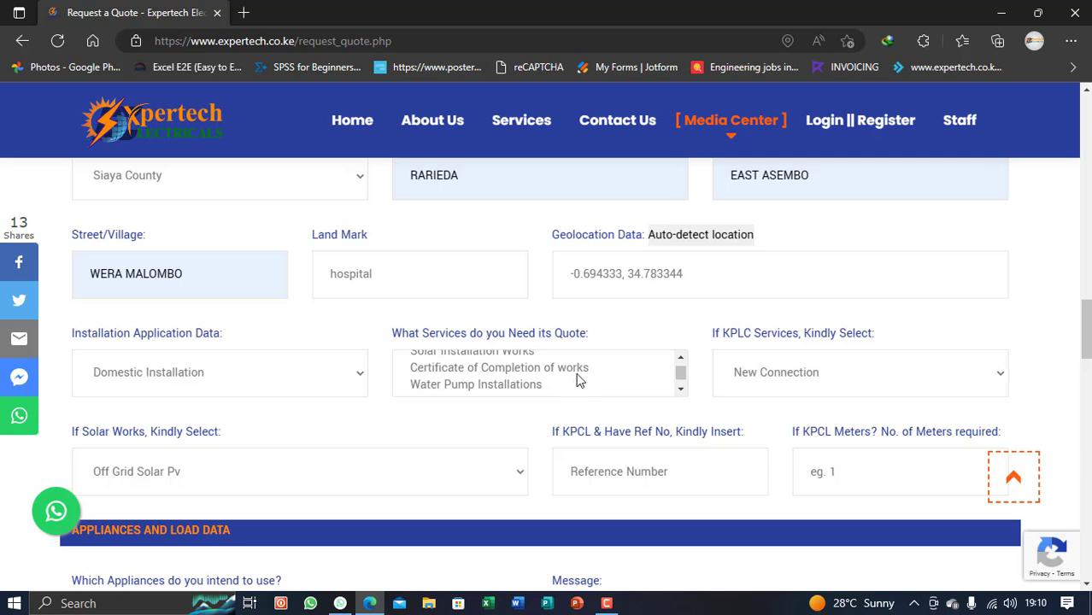
scroll(513, 391, down, 1)
scroll(511, 389, down, 1)
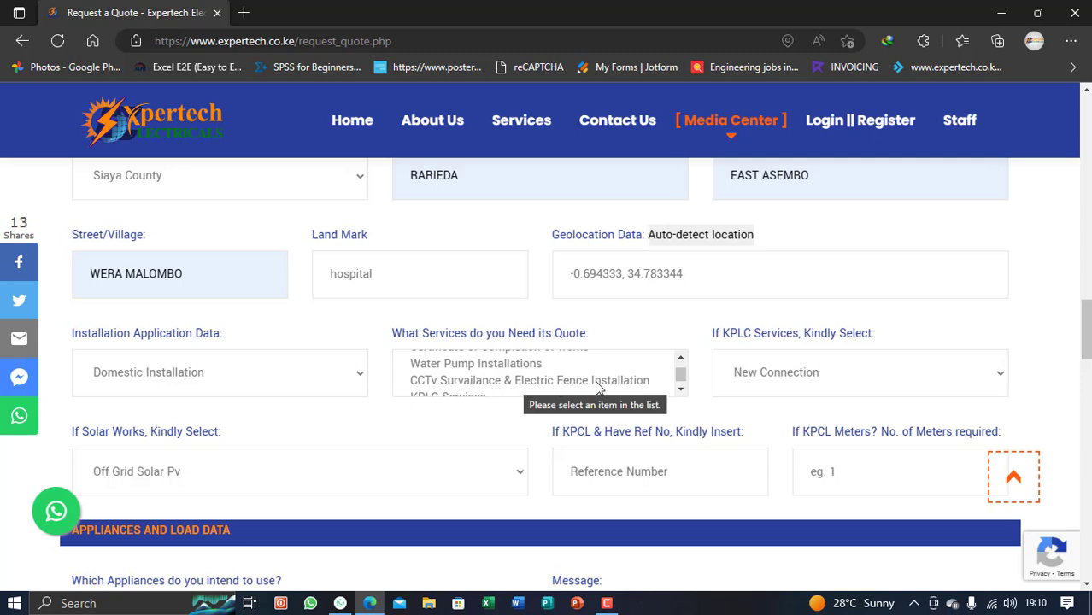
scroll(595, 380, down, 1)
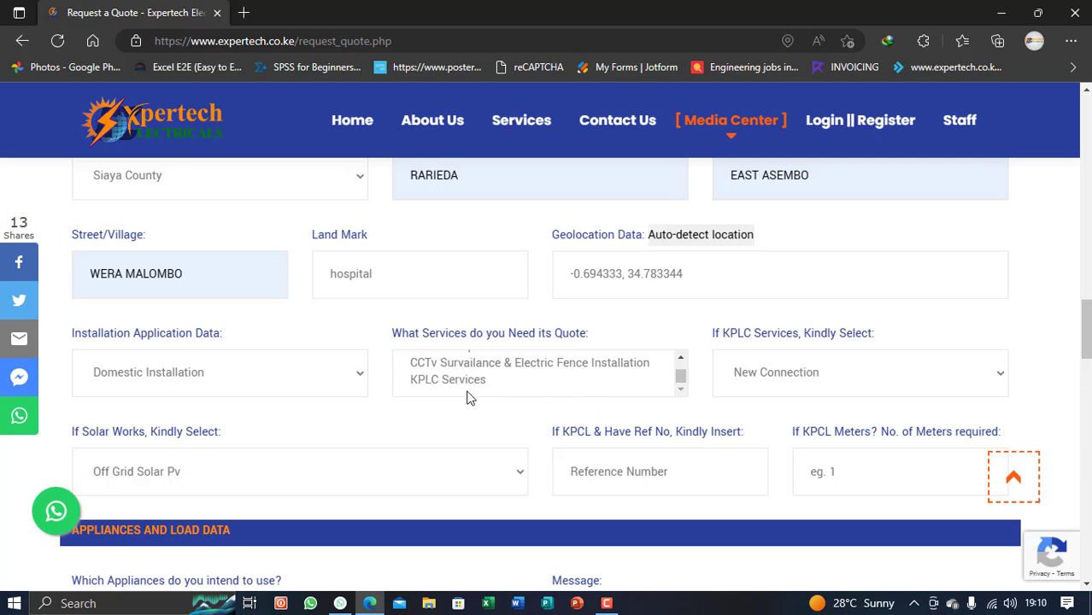
scroll(494, 395, down, 2)
scroll(493, 393, up, 1)
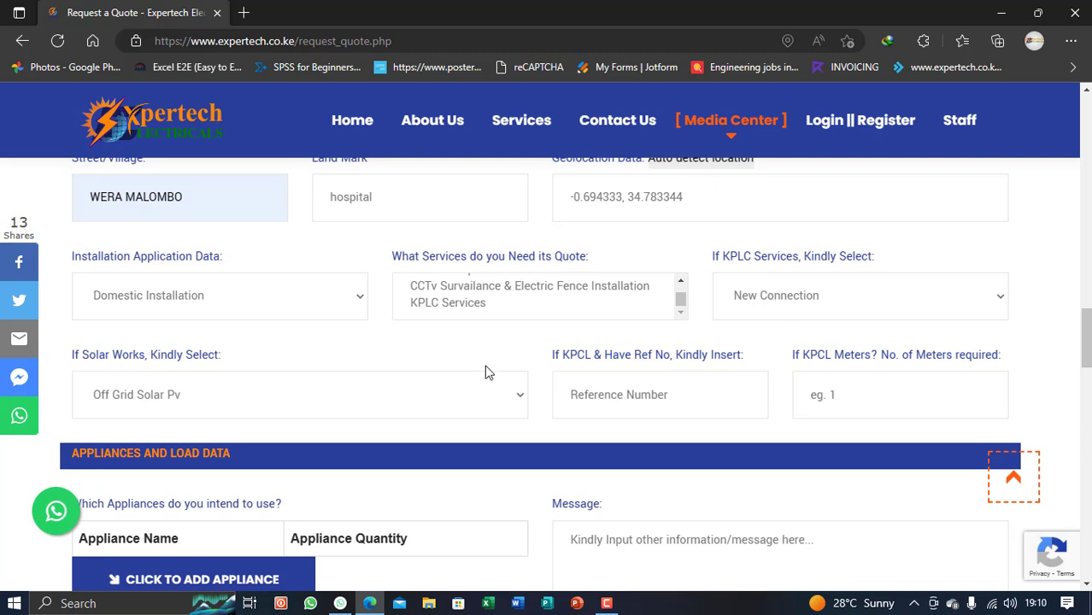
scroll(486, 373, up, 2)
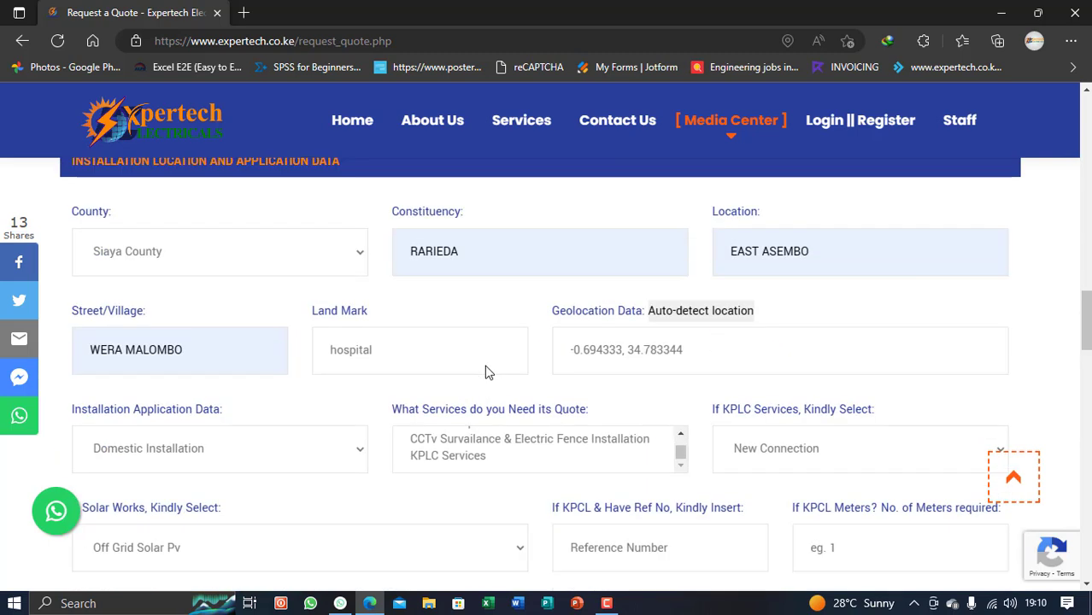
Select KPLC Services plus CCTv Survailance & Electric Fence Installation in the services list
click(458, 455)
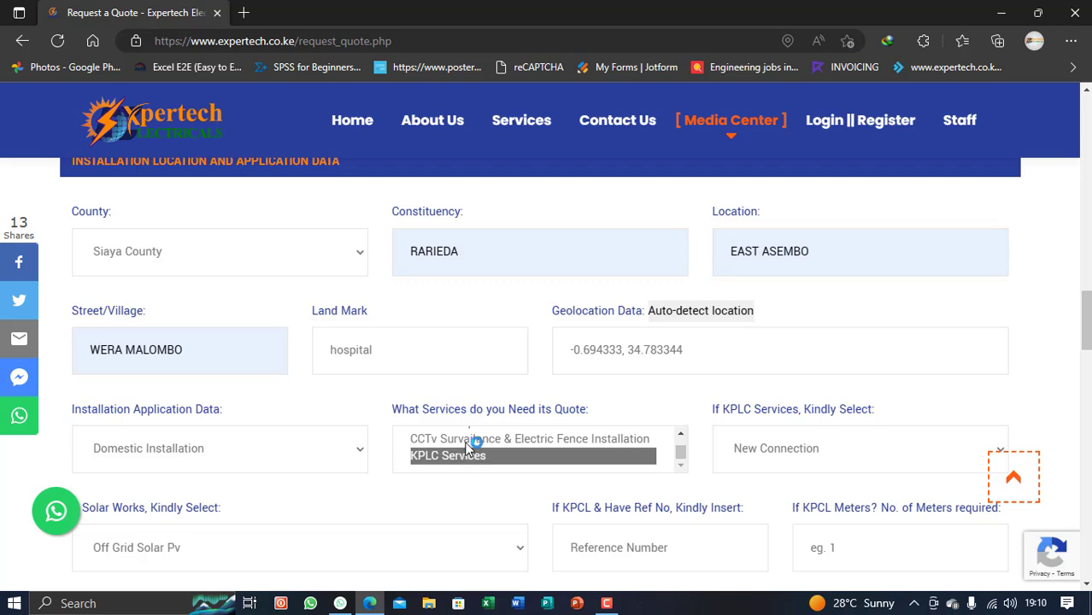
ctrl+click(464, 441)
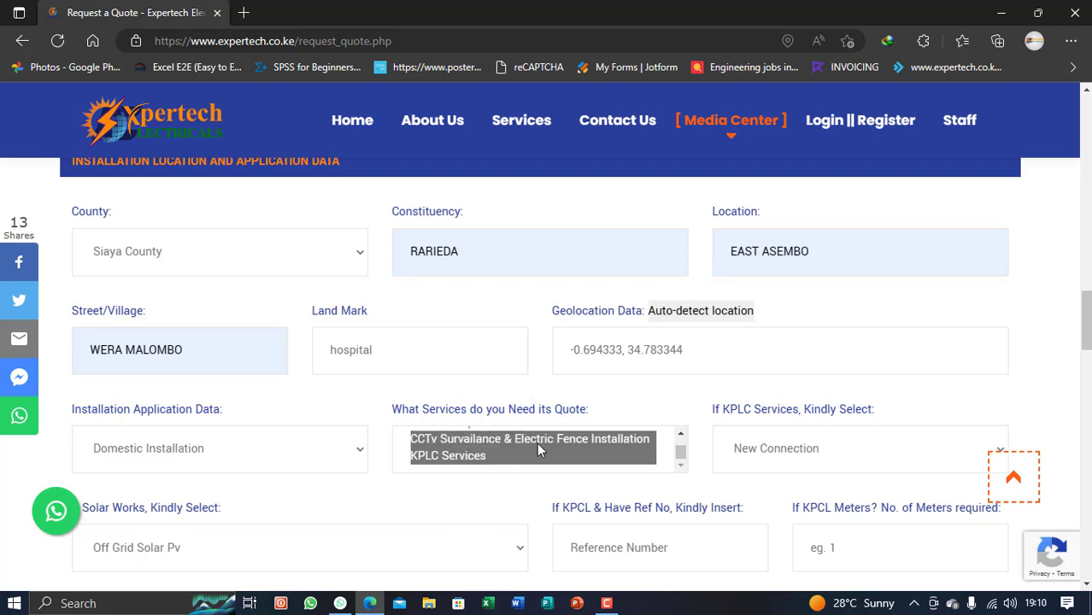
scroll(537, 442, down, 1)
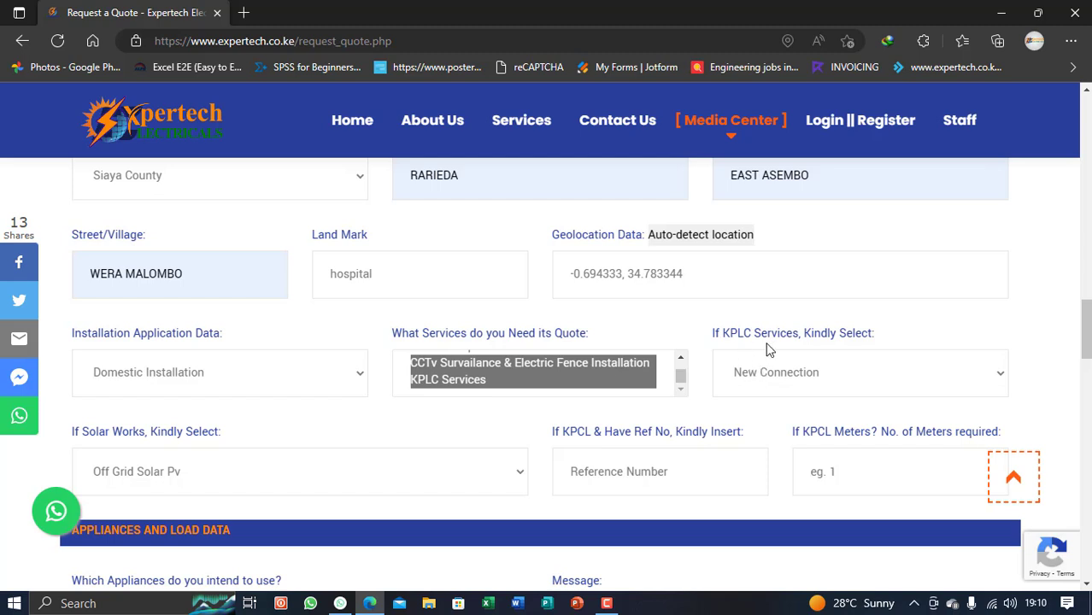
Choose Meter Separation under If KPLC Services and On Grid Solar Pv under If Solar Works
click(805, 376)
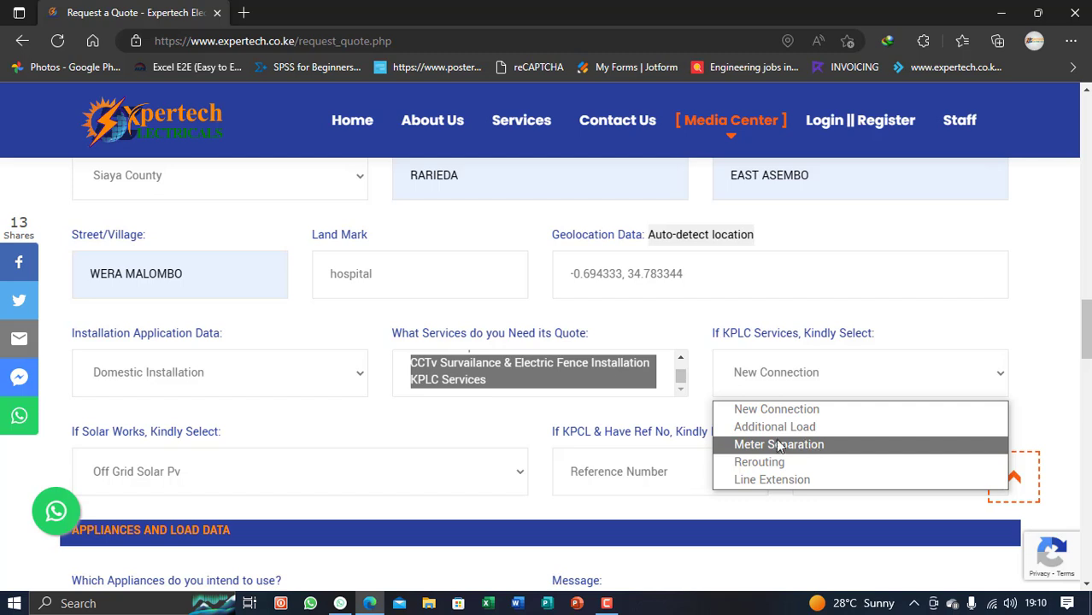
click(800, 448)
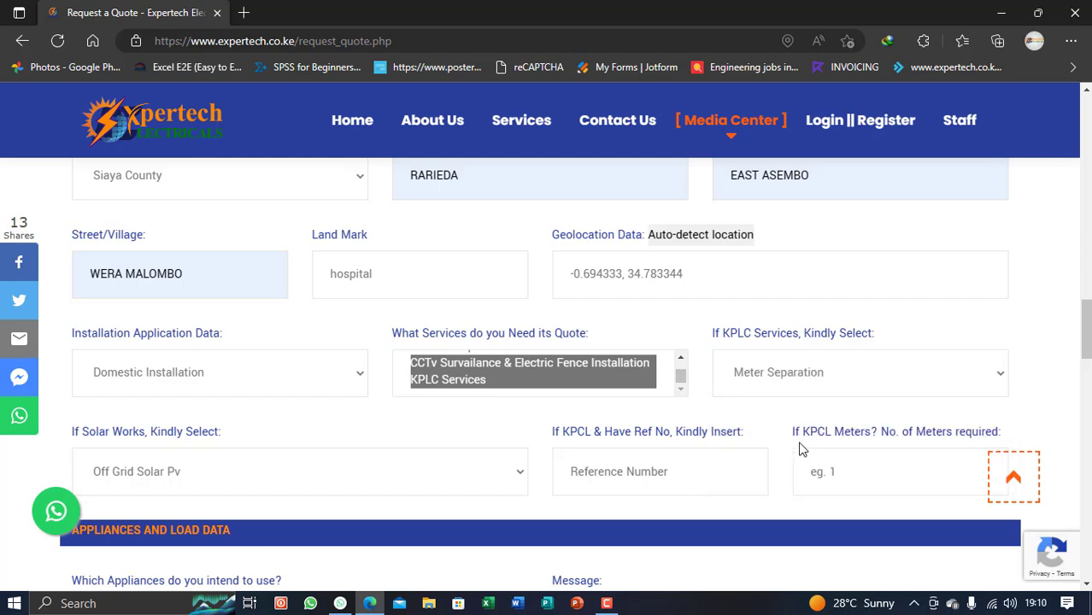
scroll(668, 403, down, 1)
scroll(662, 392, down, 1)
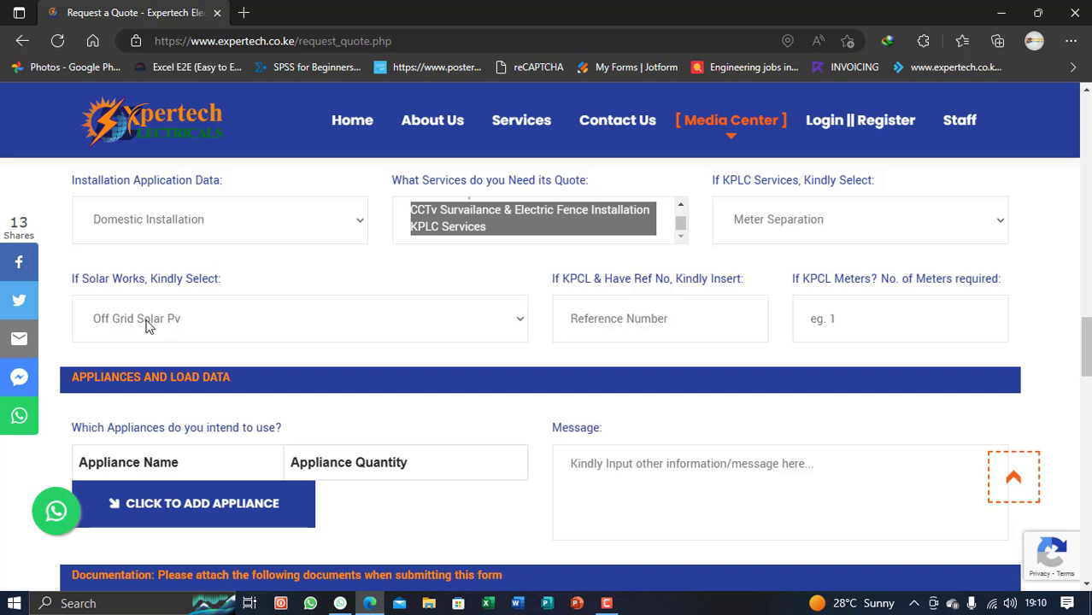
click(190, 325)
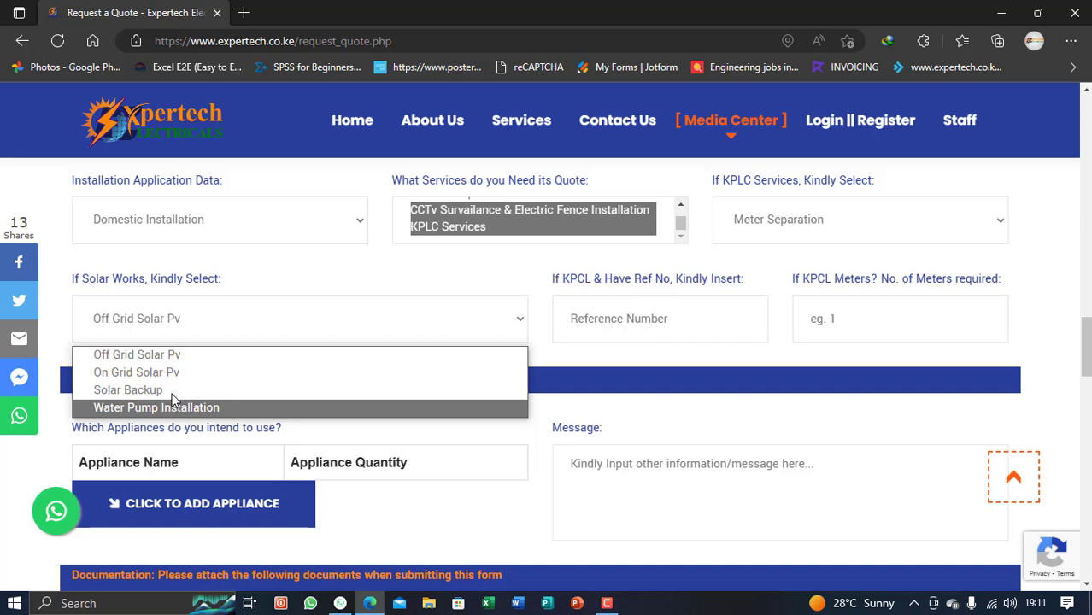
click(190, 372)
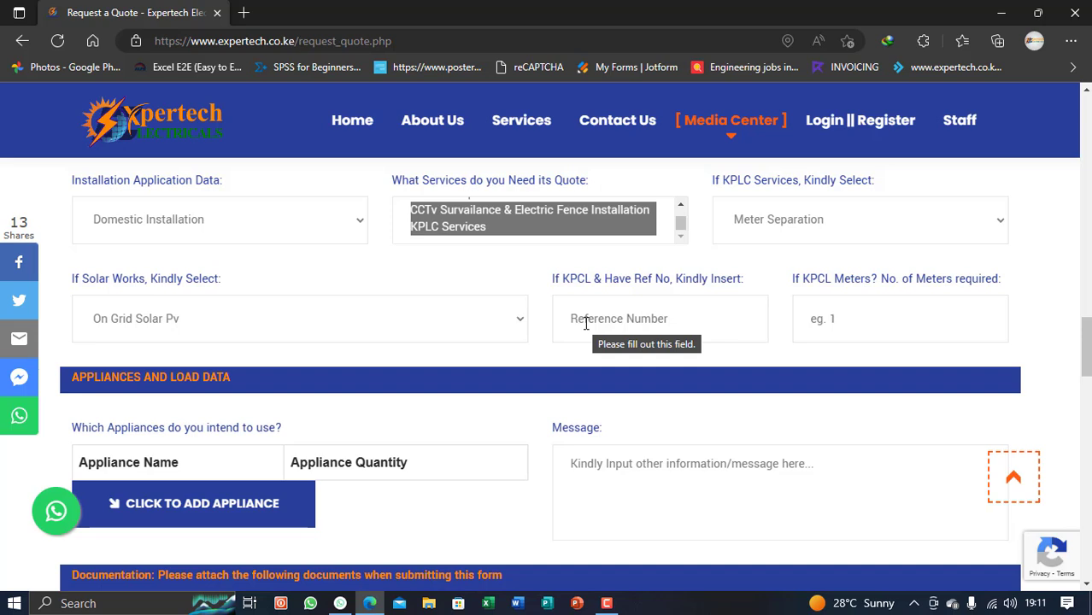
Enter the KPLC reference number and 7 in the No. of Meters field
click(586, 322)
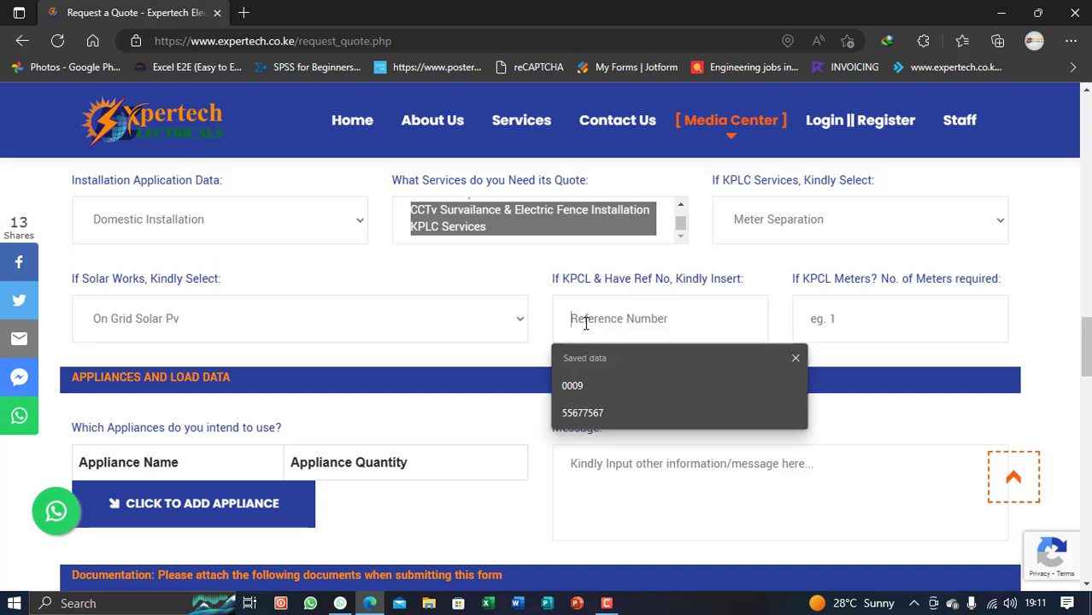
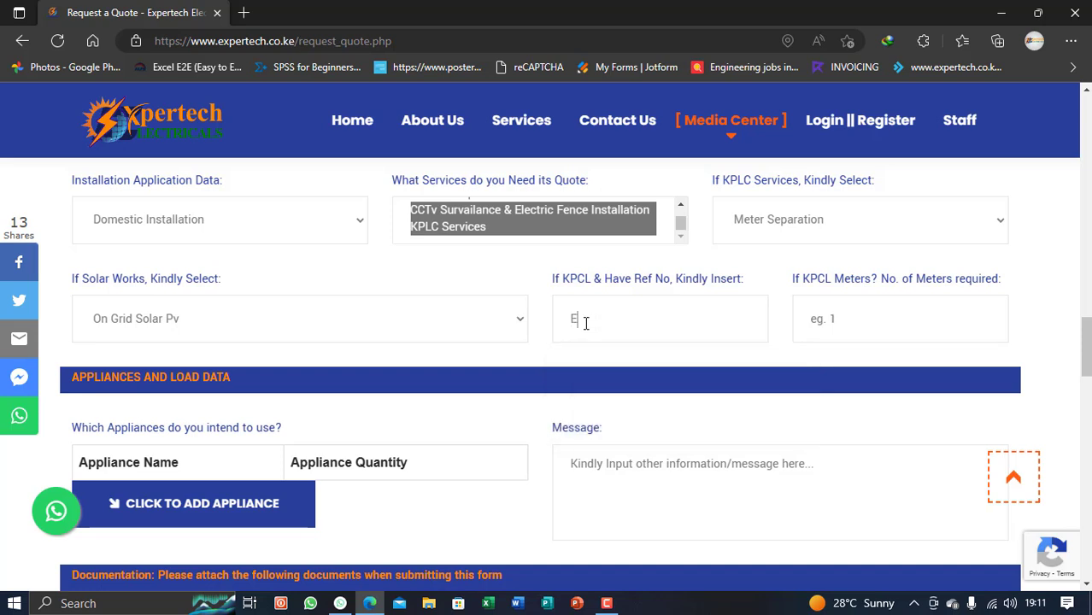
click(836, 321)
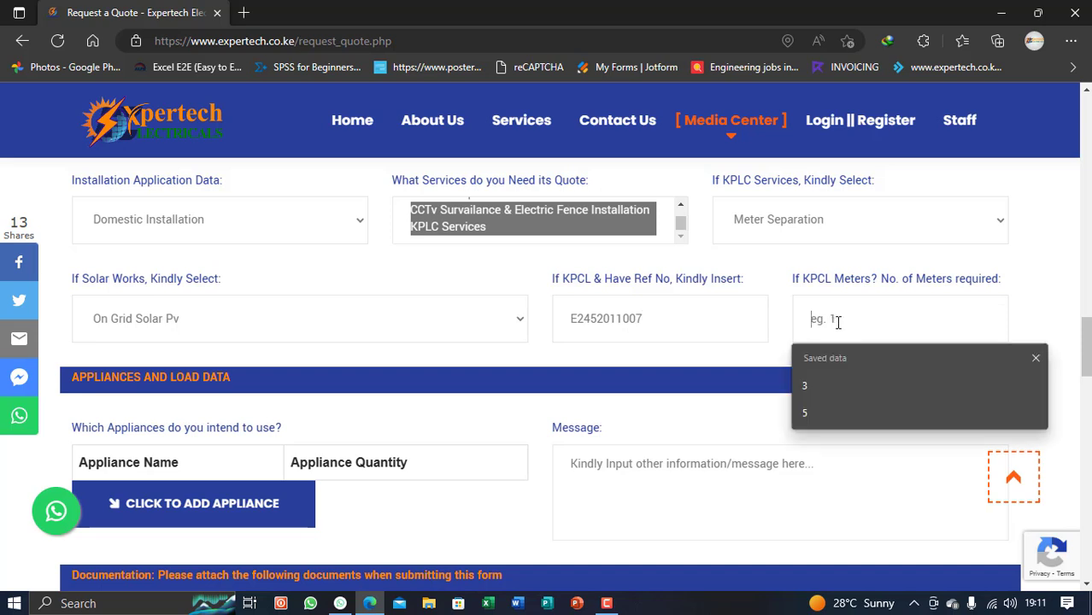
text(7)
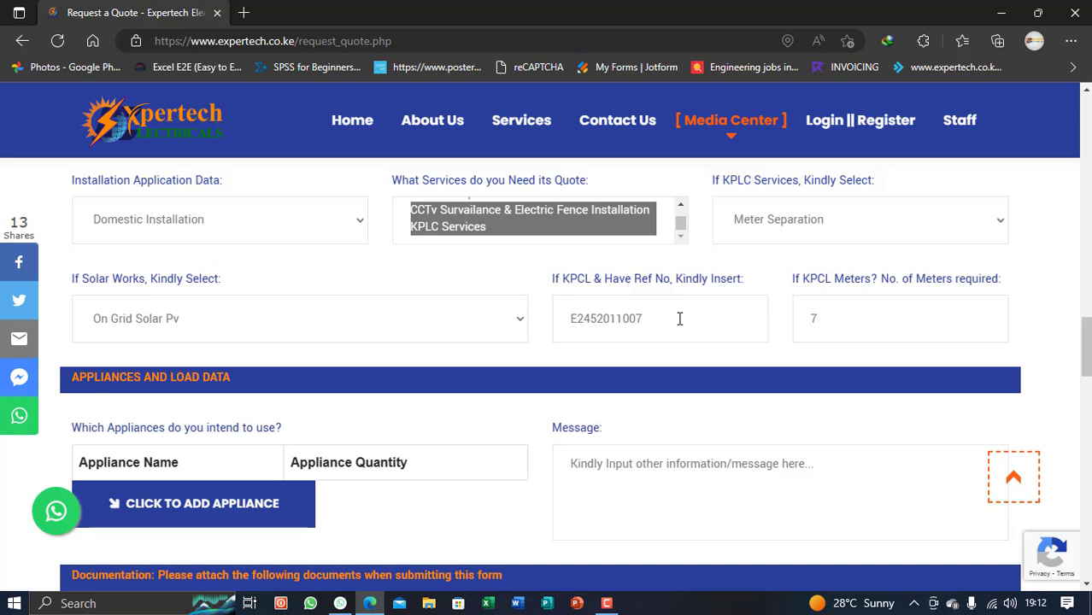
scroll(679, 318, down, 1)
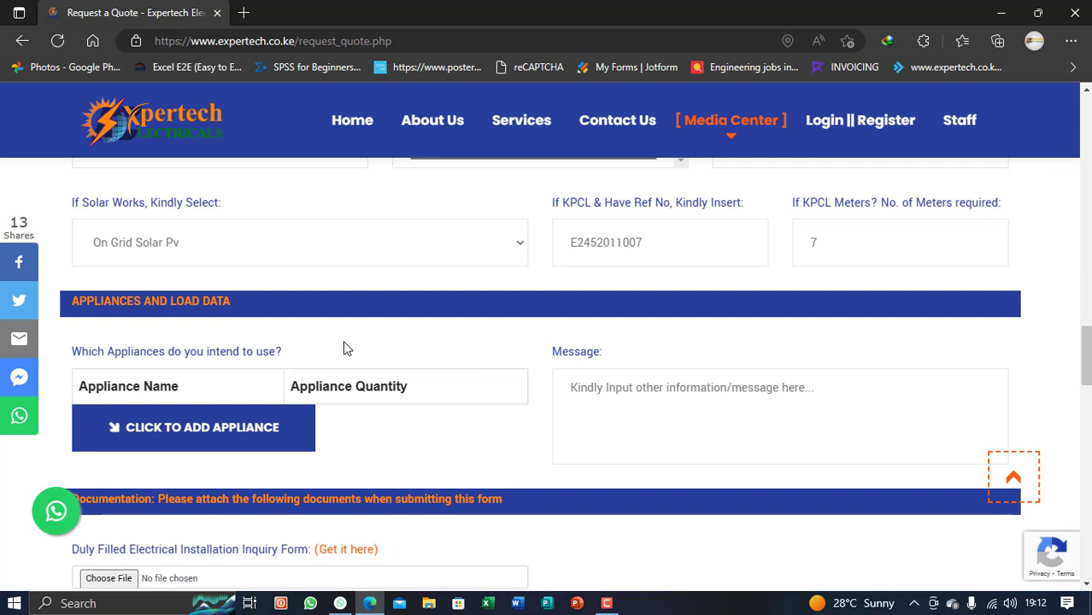
scroll(339, 342, down, 1)
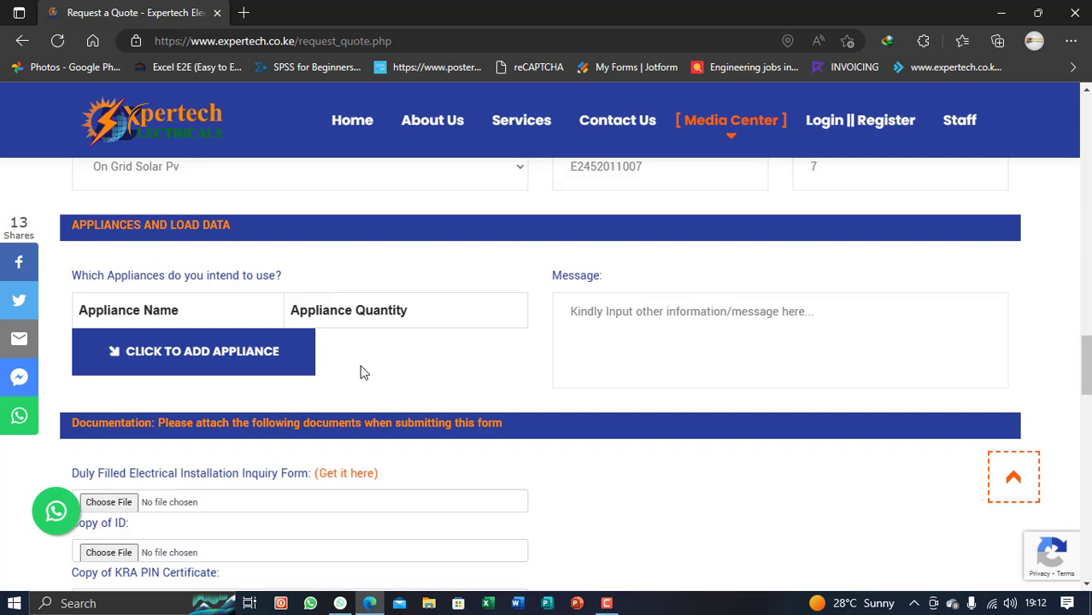
Add two appliance rows through the prompts: COOKER × 3 and FRIDGE × 2
click(224, 365)
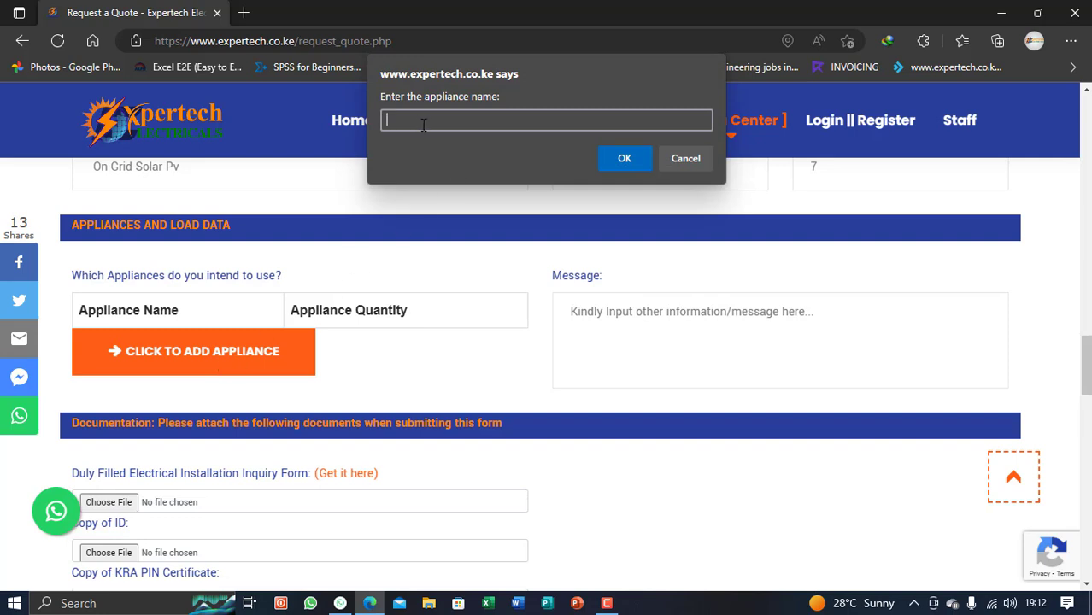
text(COOKER)
click(620, 160)
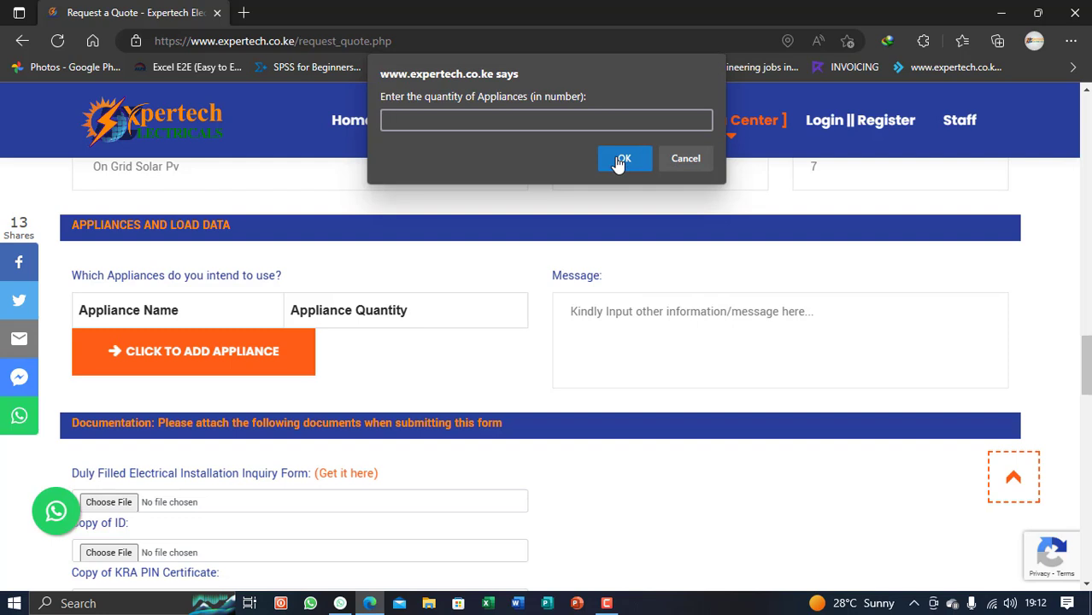
text(3)
click(620, 160)
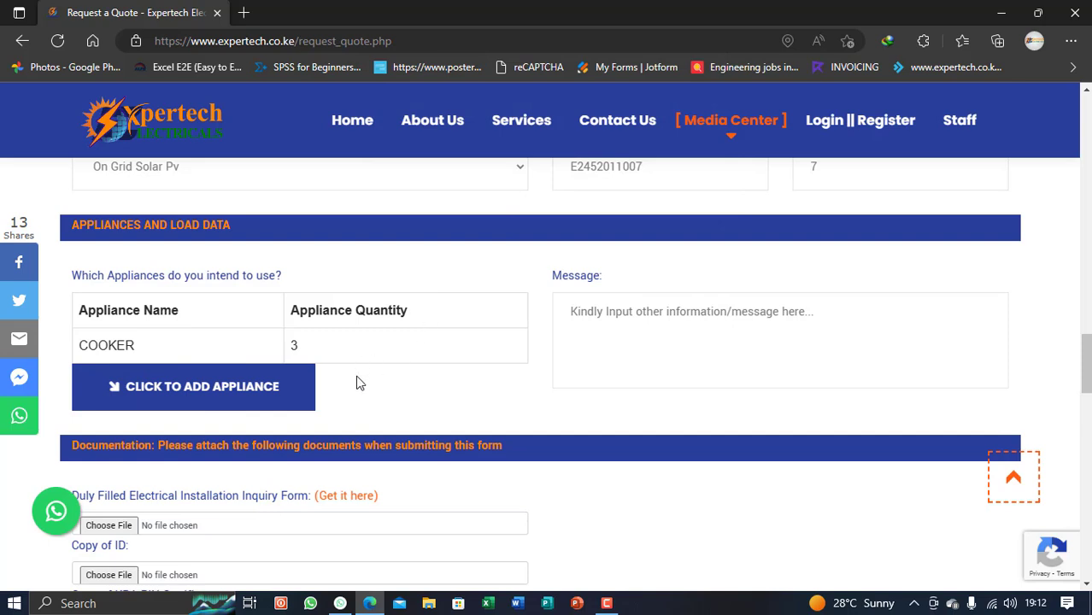
click(171, 391)
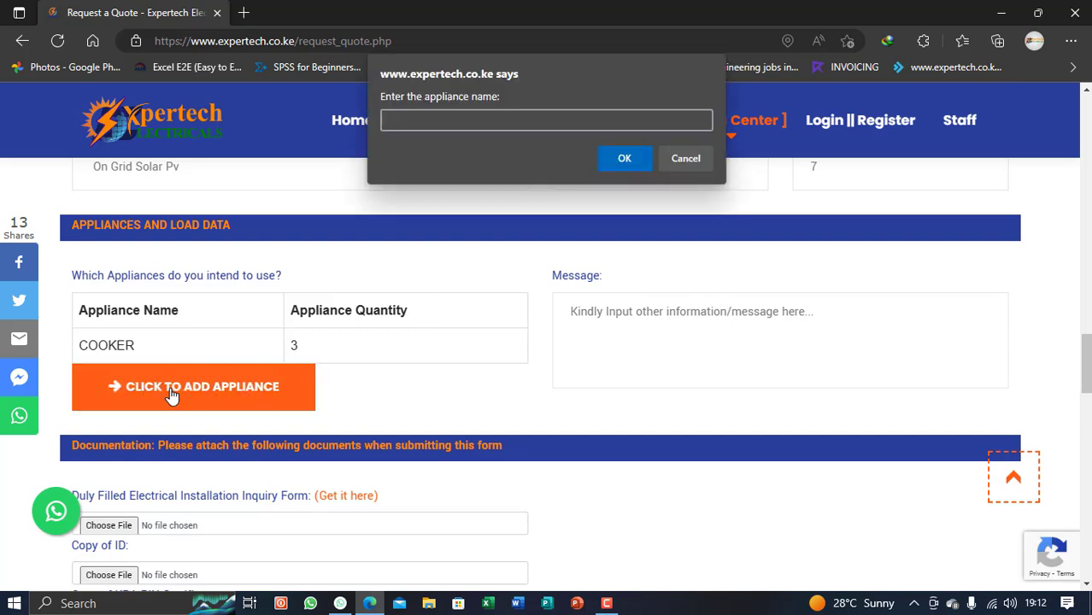
text(FRIDFE)
key(BackSpace)
key(BackSpace)
text(GE)
click(615, 159)
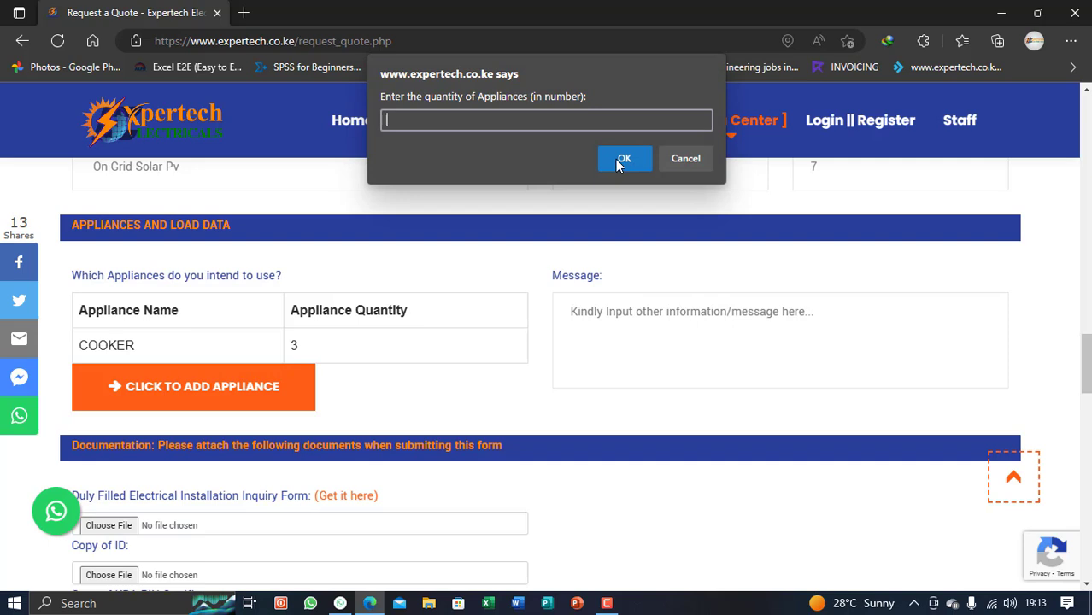
text(2)
click(617, 160)
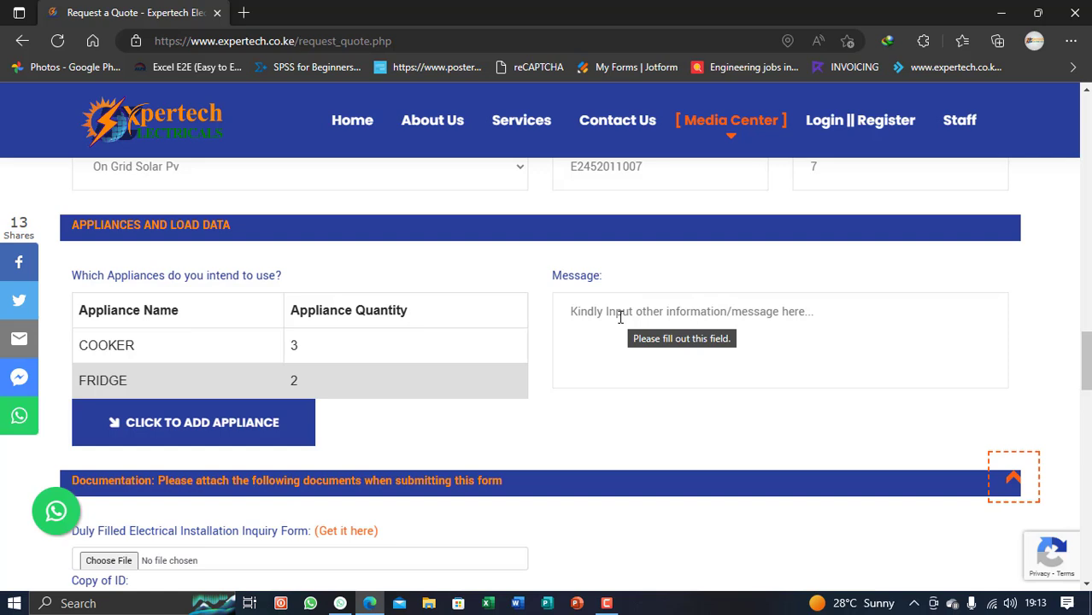
Enter TEST MODE as the quote request's message, then move down to the document upload fields
click(620, 317)
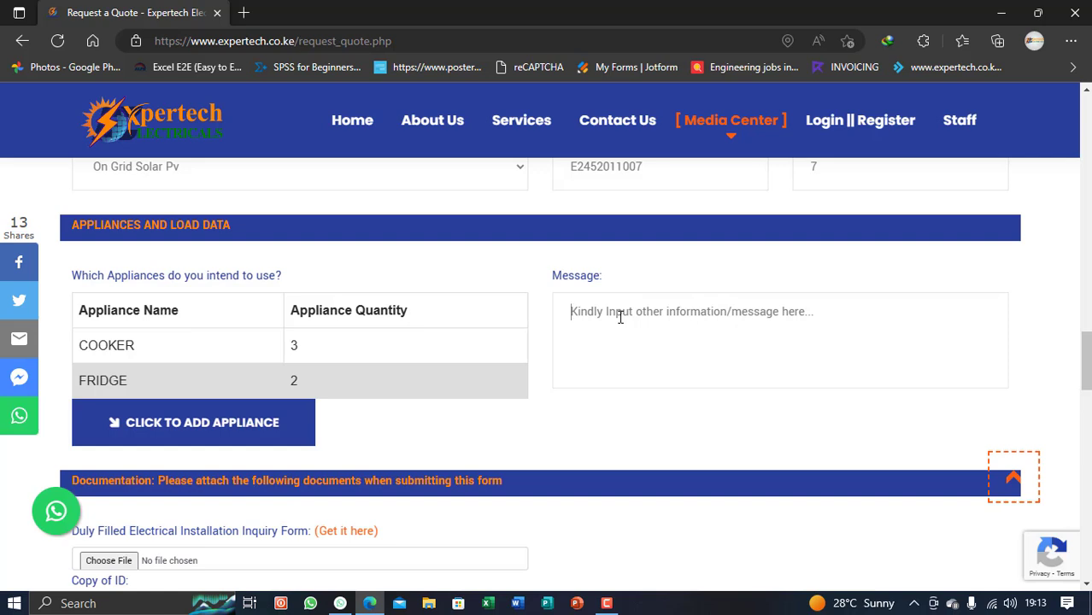
text(TEST )
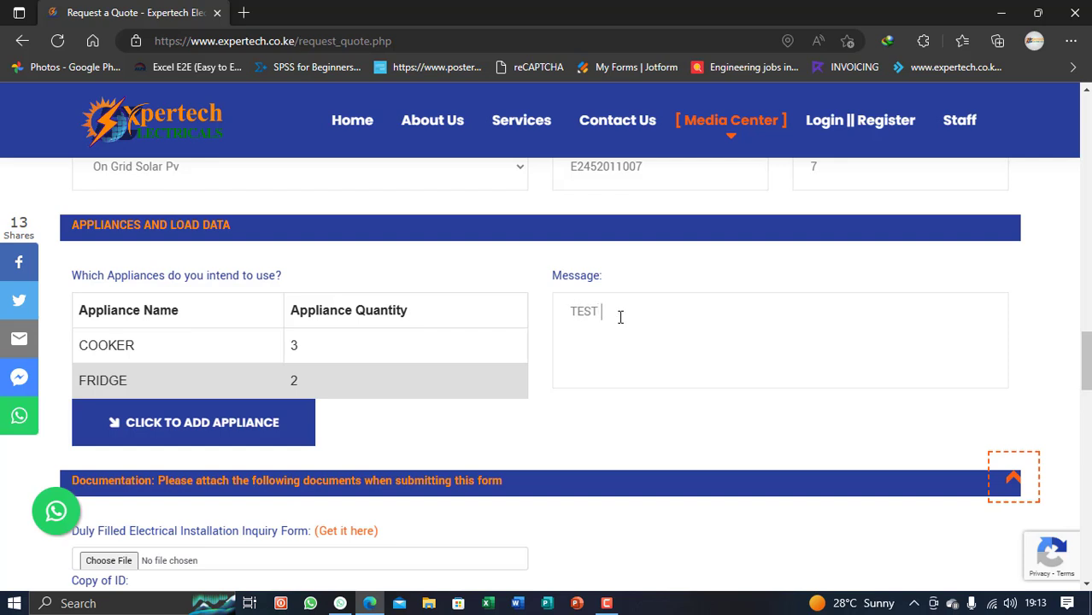
text(MODE)
scroll(465, 352, down, 3)
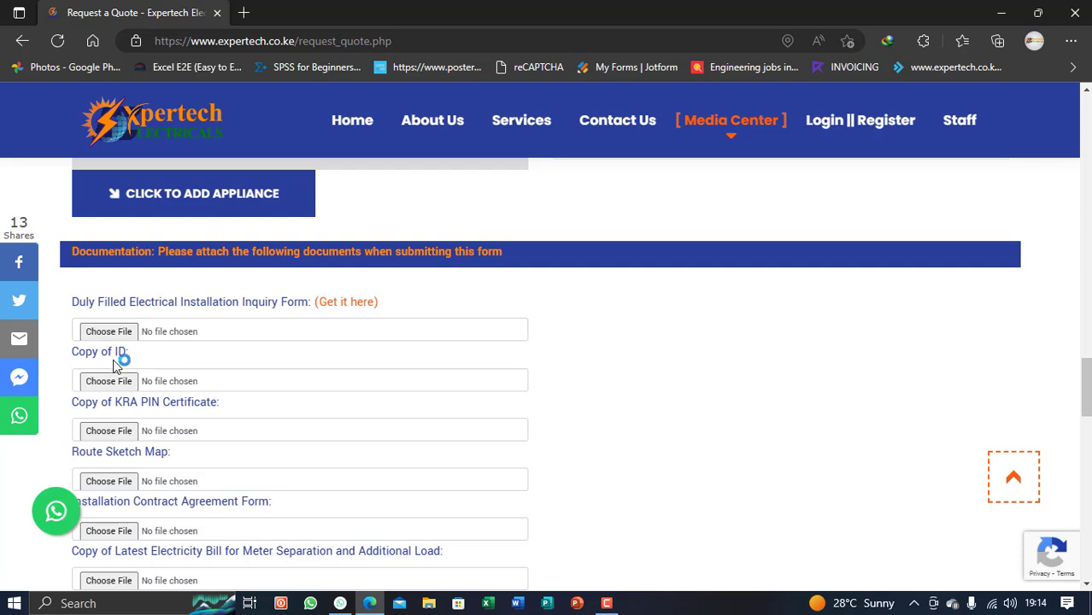
scroll(153, 359, down, 1)
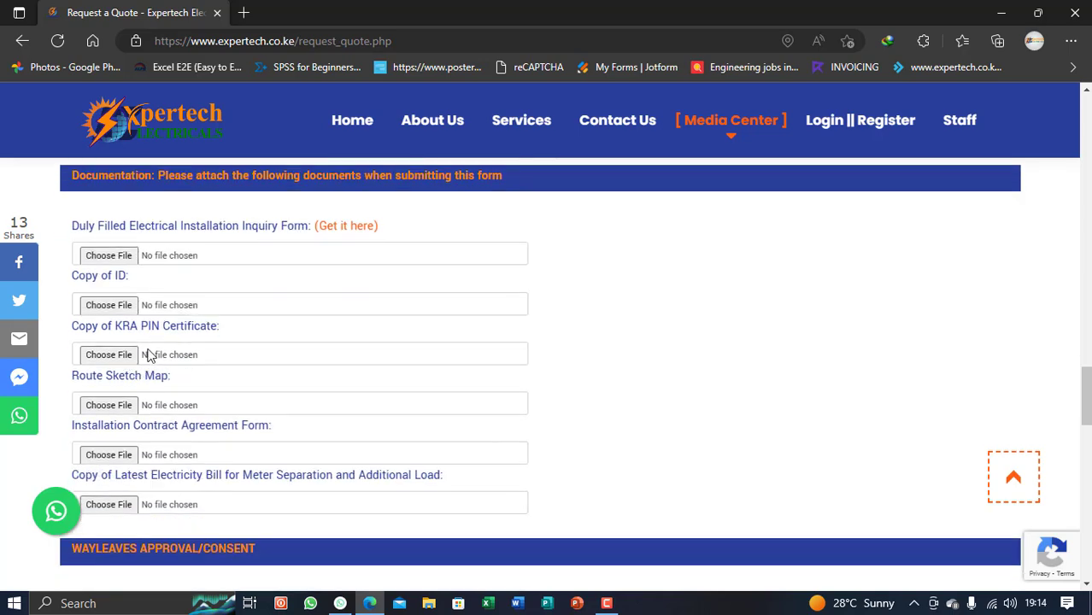
scroll(171, 342, down, 1)
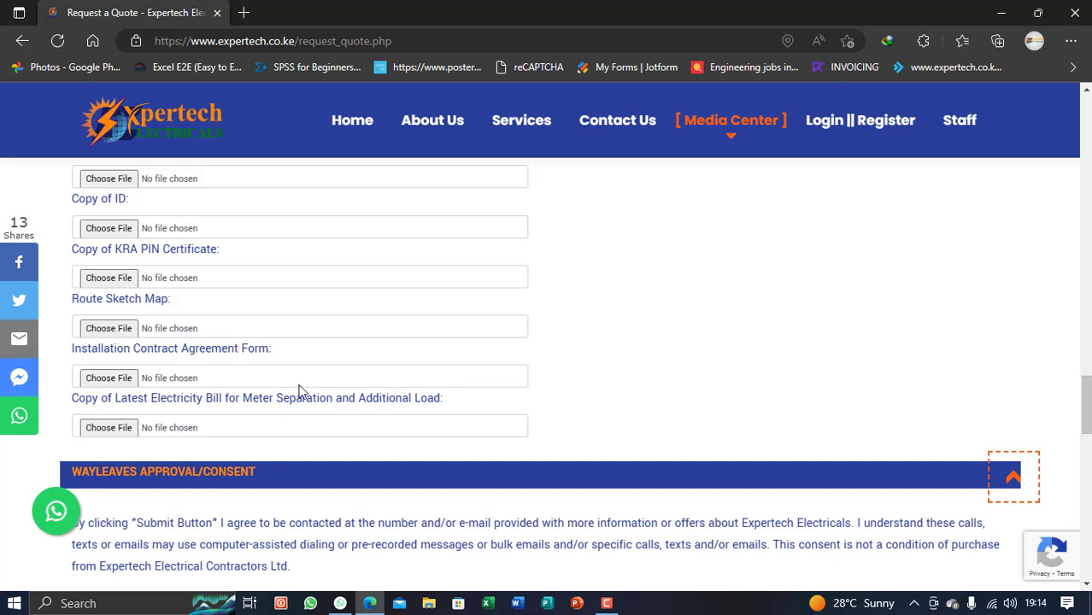
scroll(295, 391, down, 2)
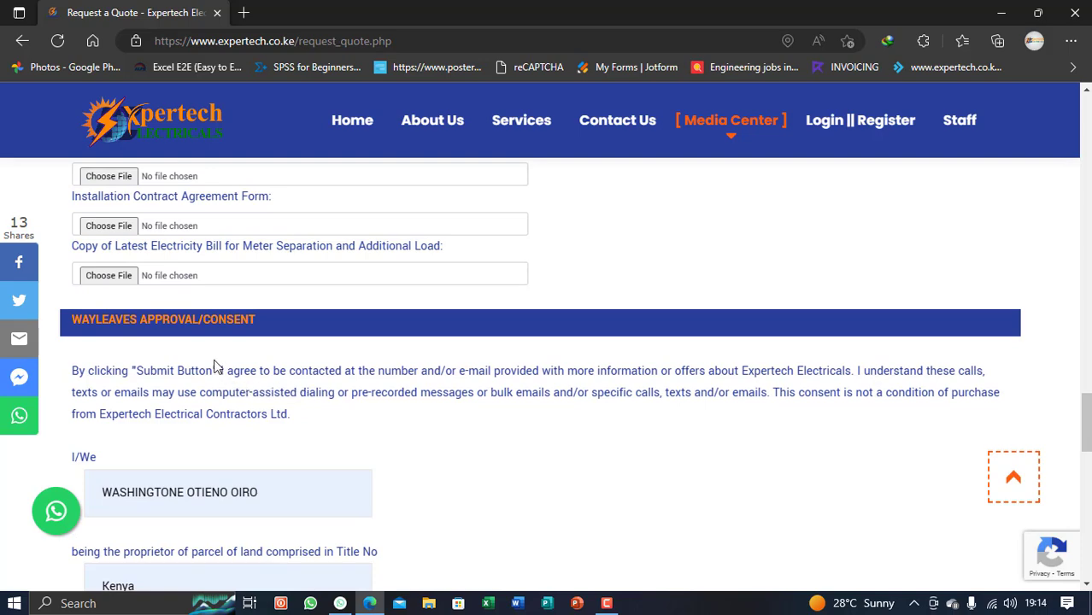
scroll(213, 366, up, 2)
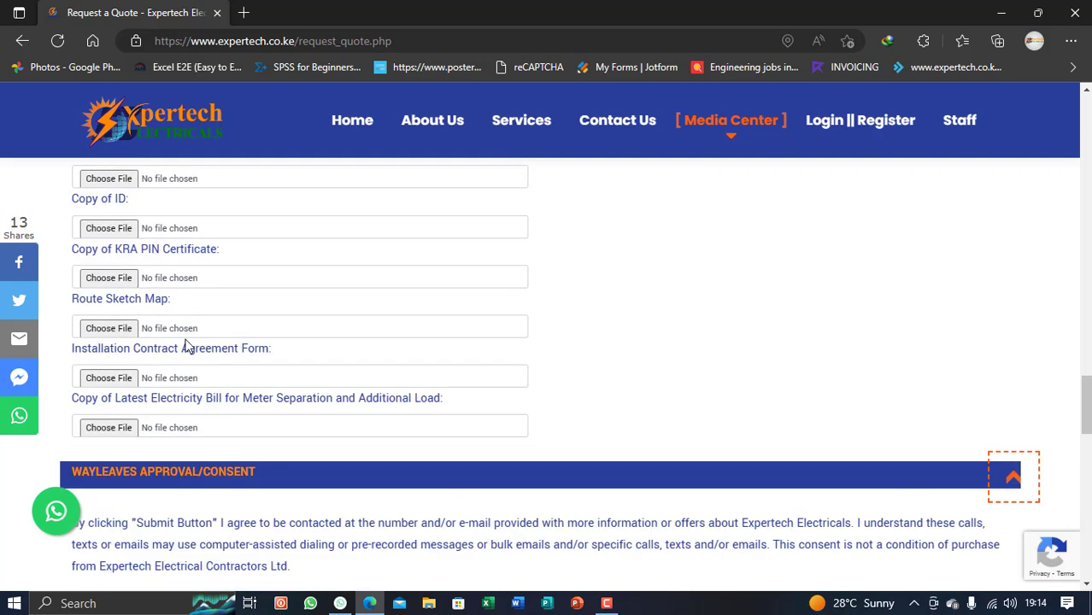
scroll(185, 348, up, 2)
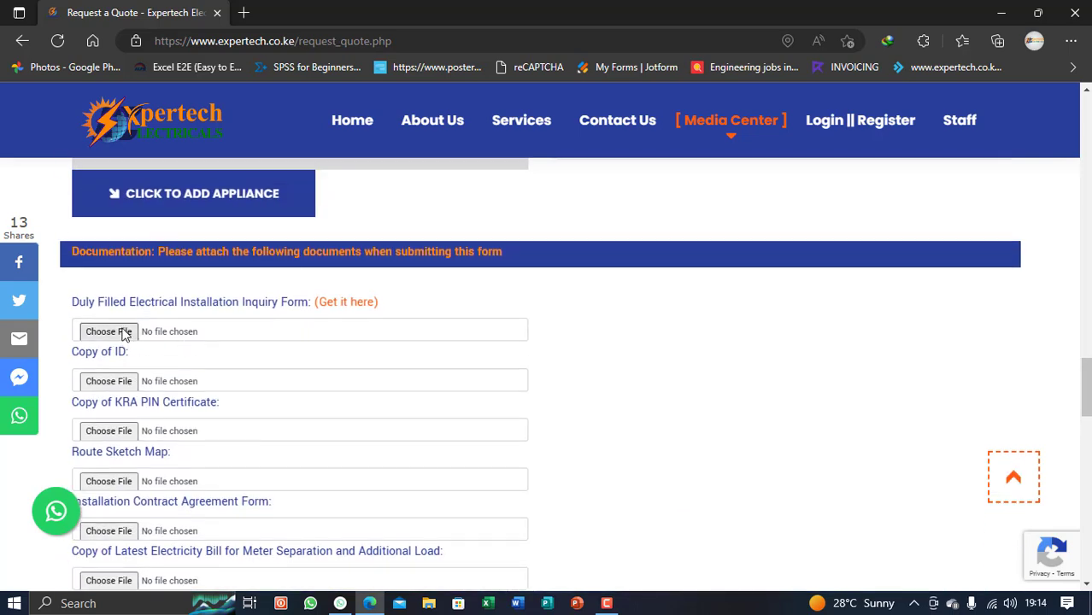
Attach the STAND ALONE SOLAR PV sizing report PDF to the Inquiry Form and Copy of ID fields
click(124, 334)
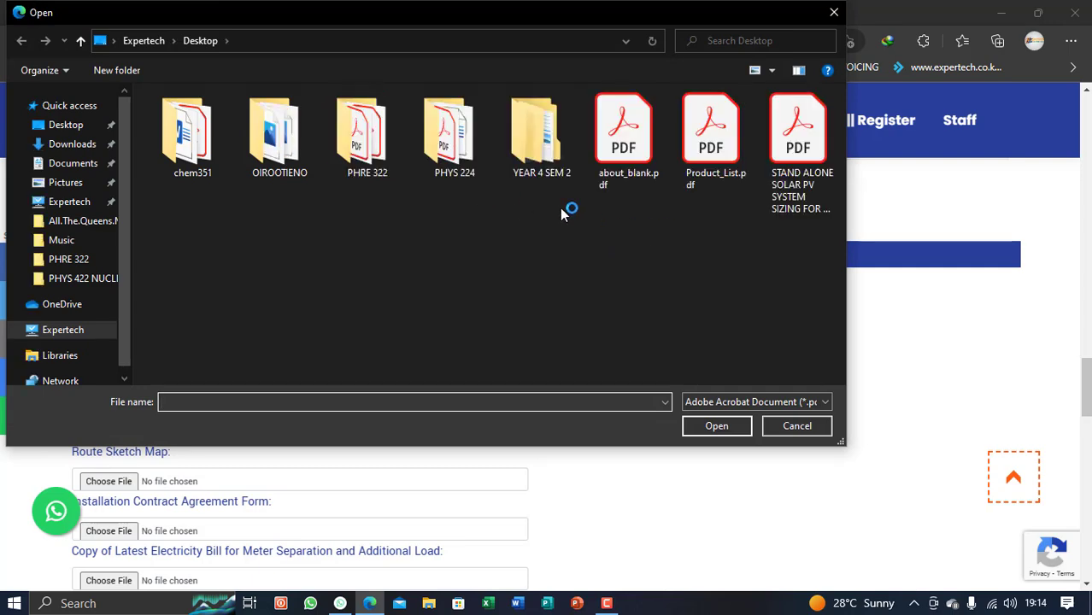
click(799, 201)
click(728, 433)
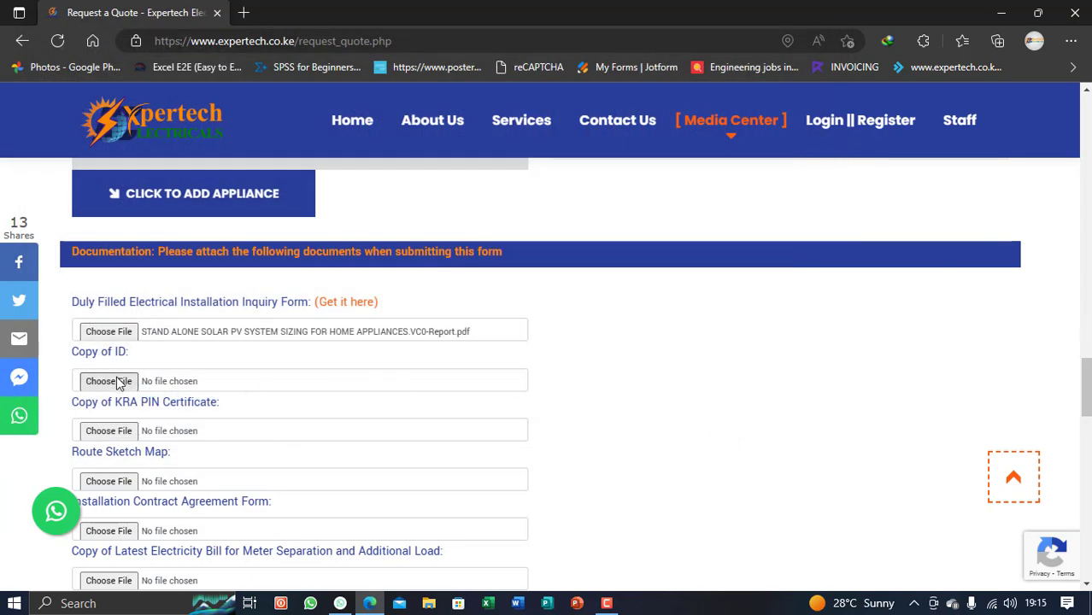
click(119, 384)
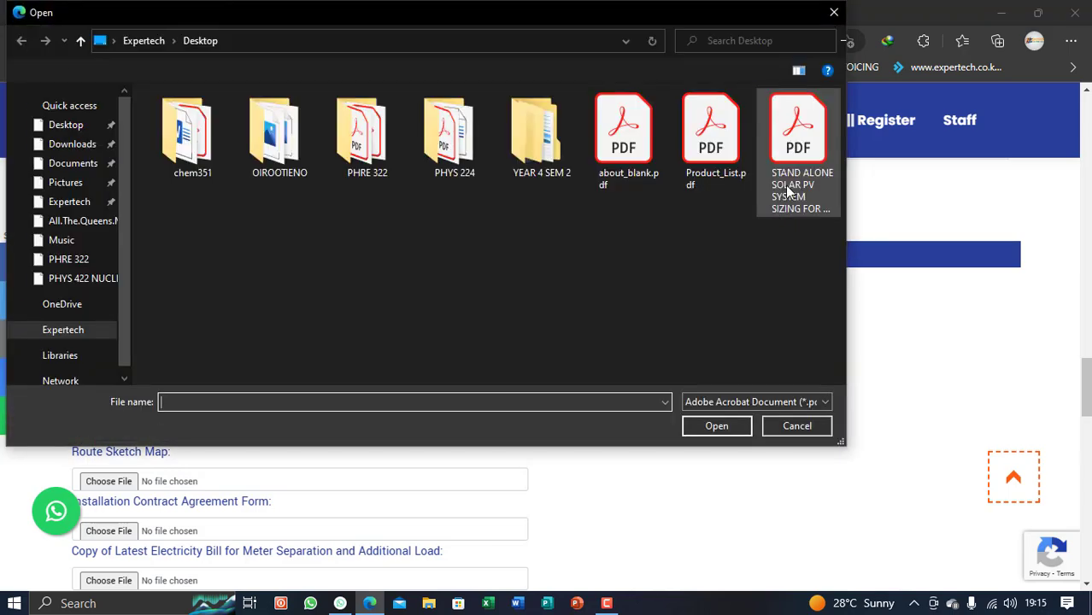
click(714, 424)
scroll(292, 395, down, 3)
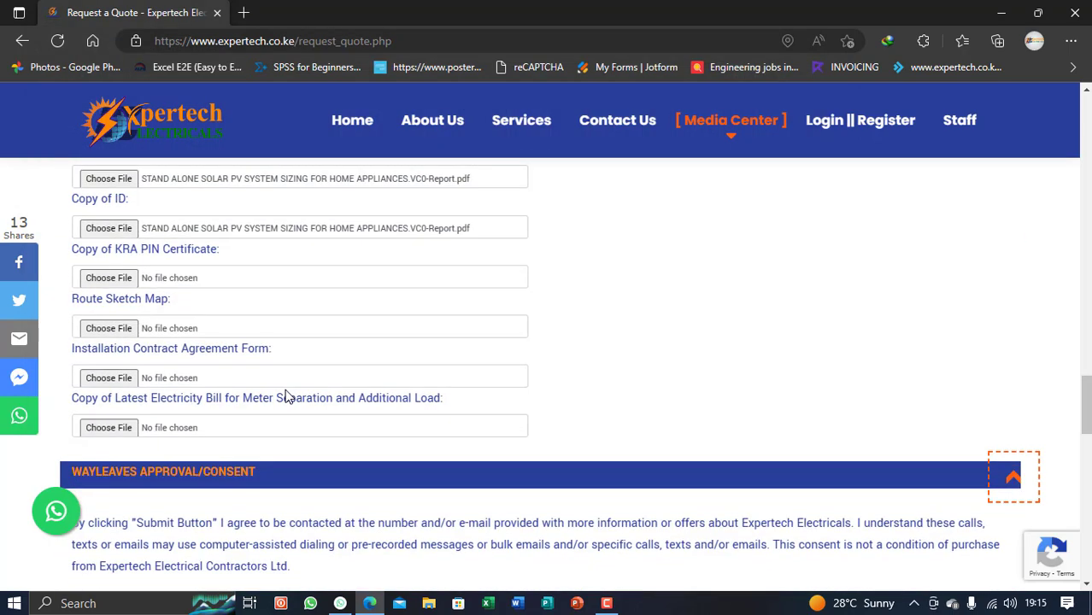
Attach the same solar PV sizing report PDF to the KRA PIN Certificate and Route Sketch Map fields
click(117, 282)
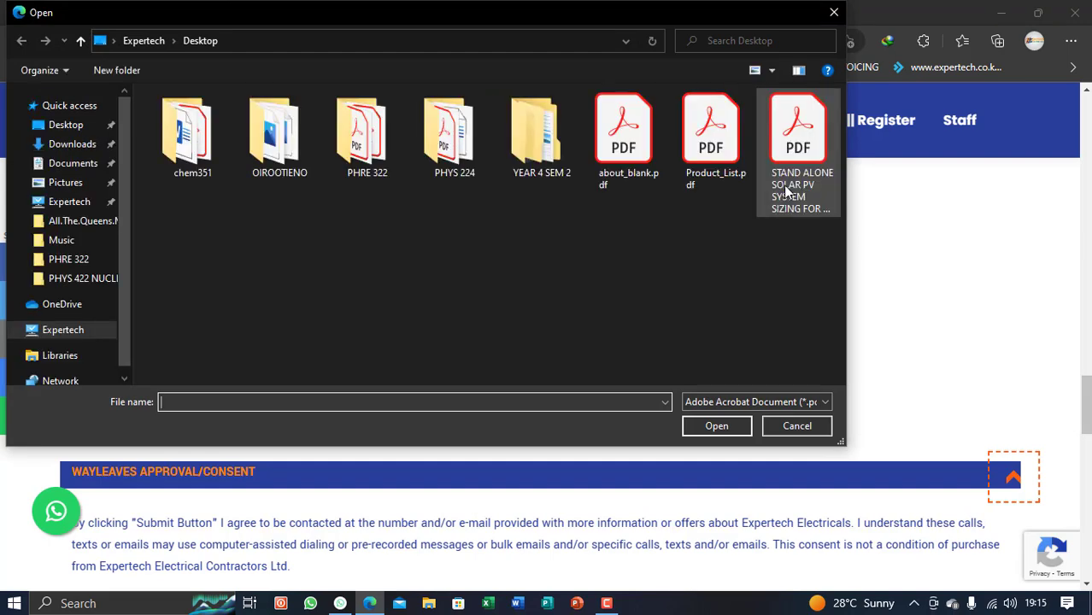
click(786, 192)
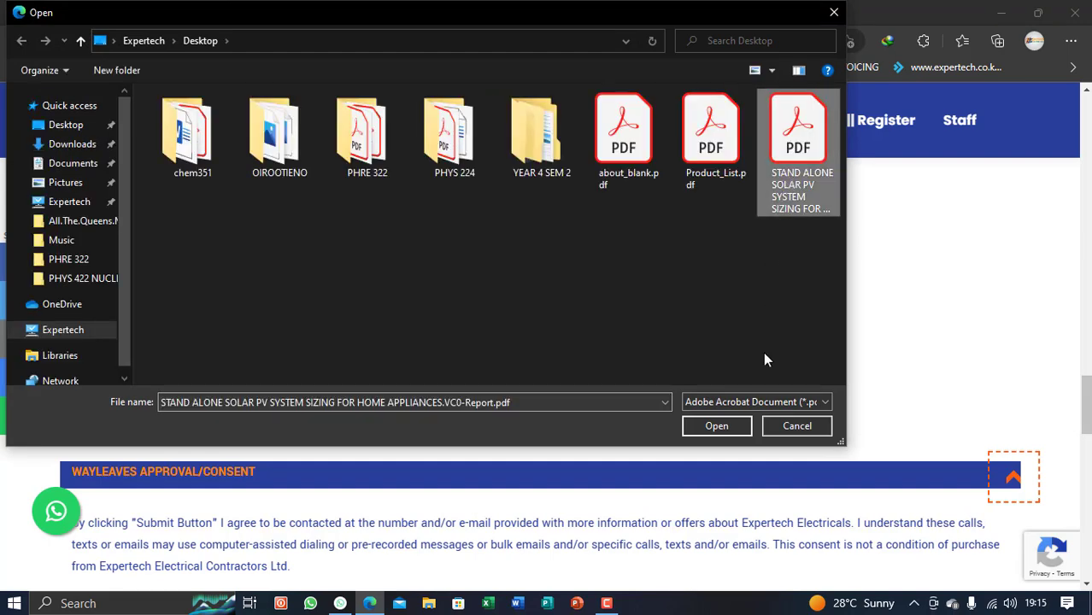
click(716, 428)
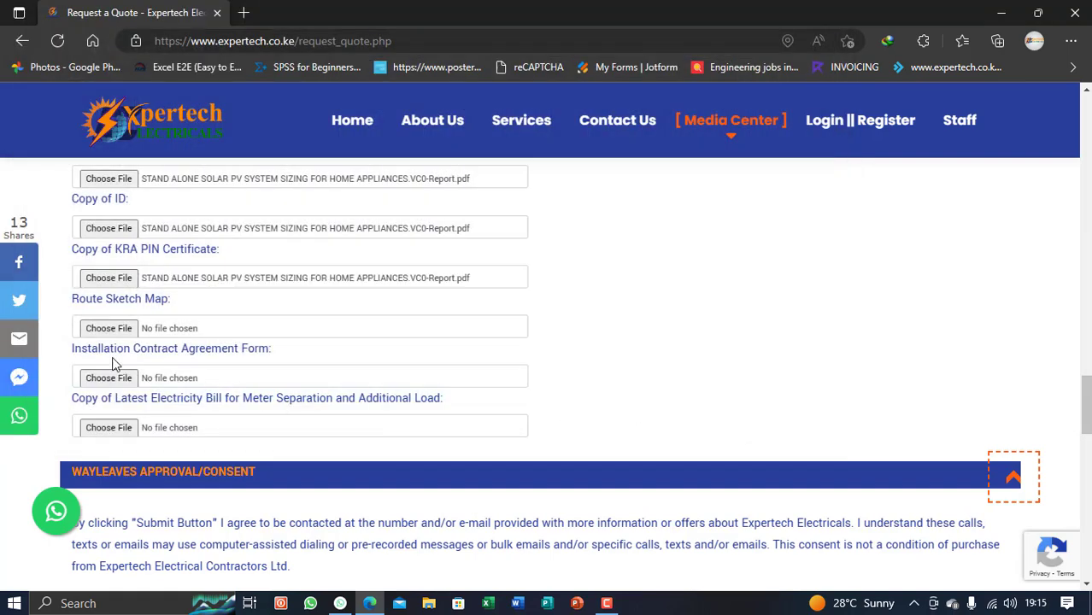
click(111, 329)
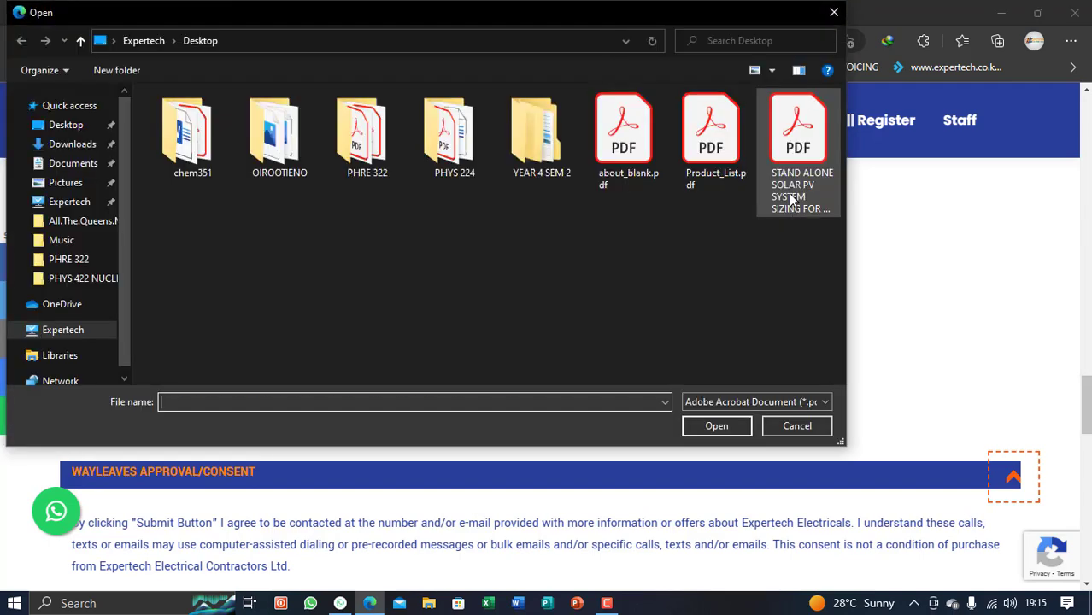
click(788, 193)
click(733, 425)
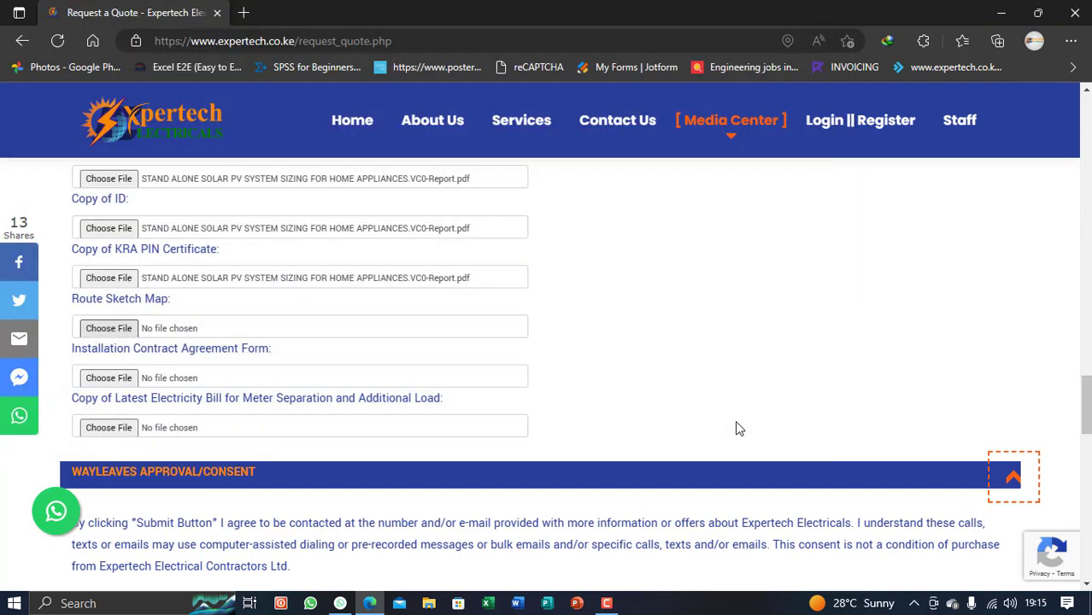
Attach the solar PV sizing report PDF to the Installation Contract Agreement and electricity bill fields
click(112, 381)
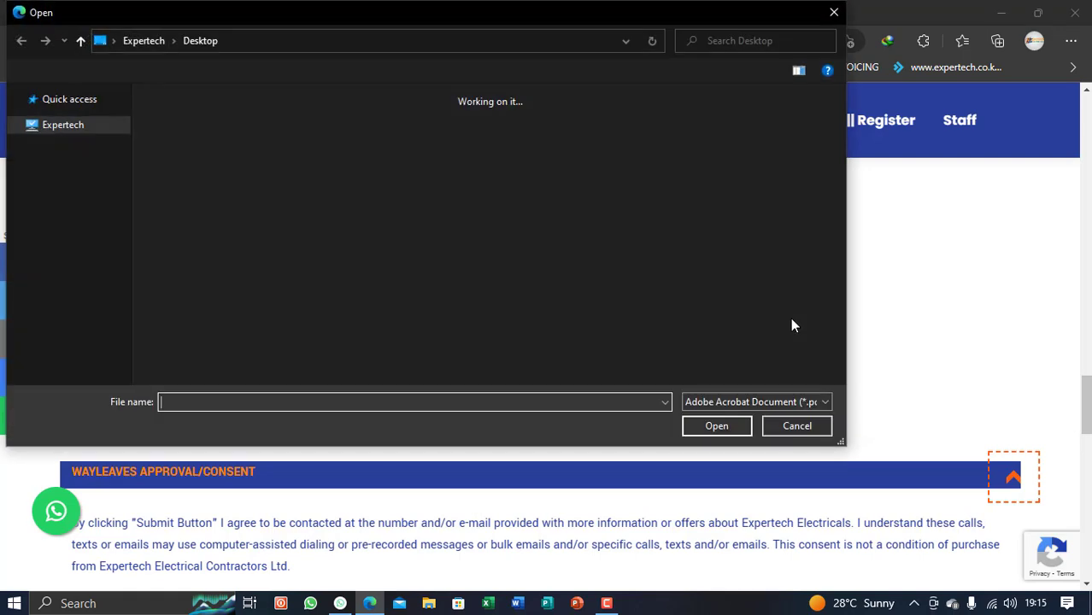
click(798, 145)
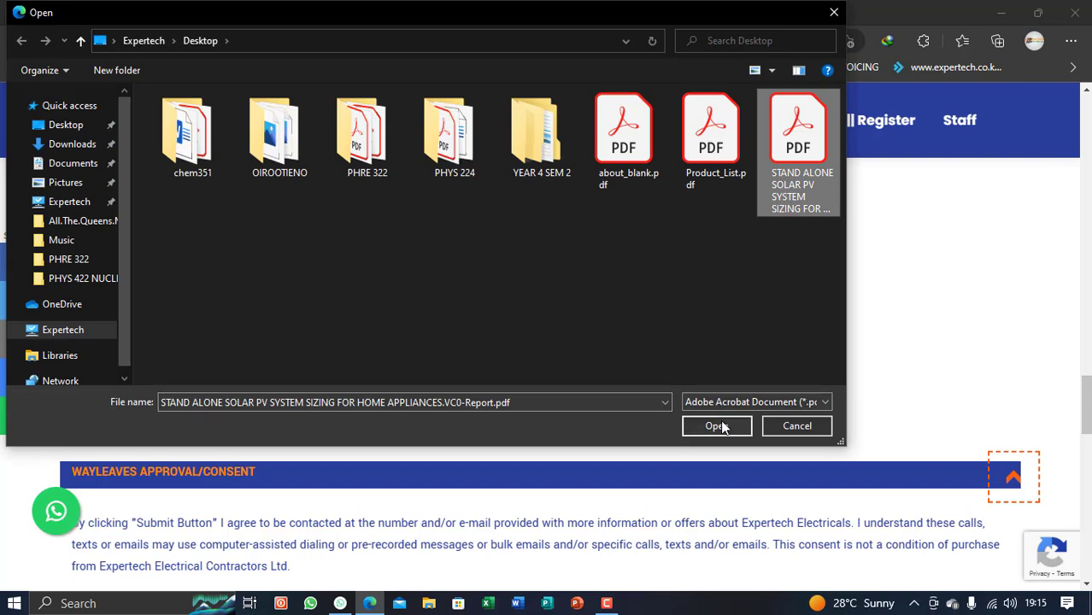
click(715, 425)
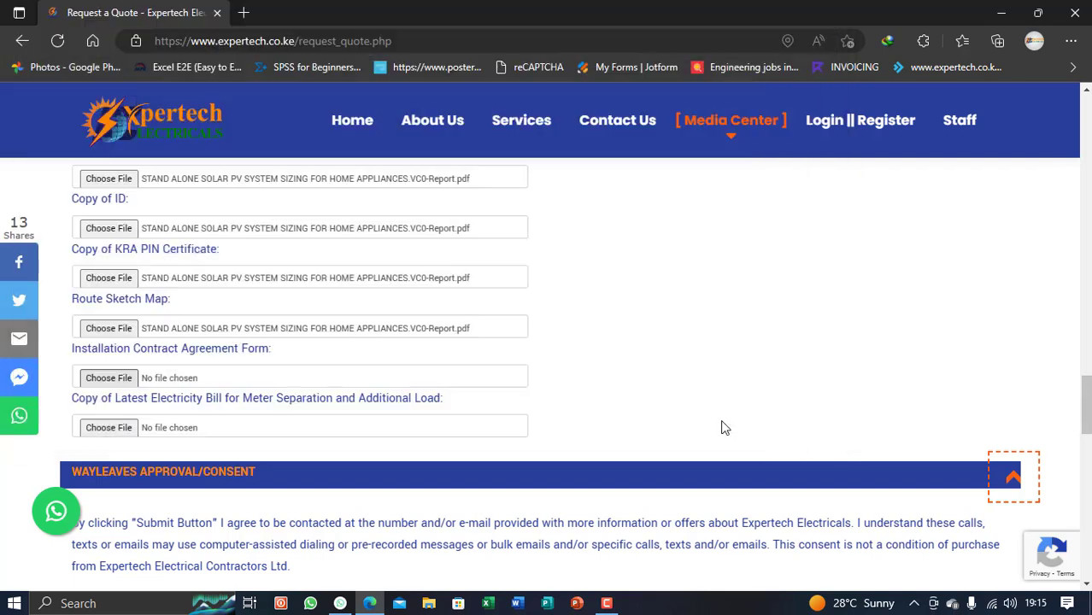
click(108, 428)
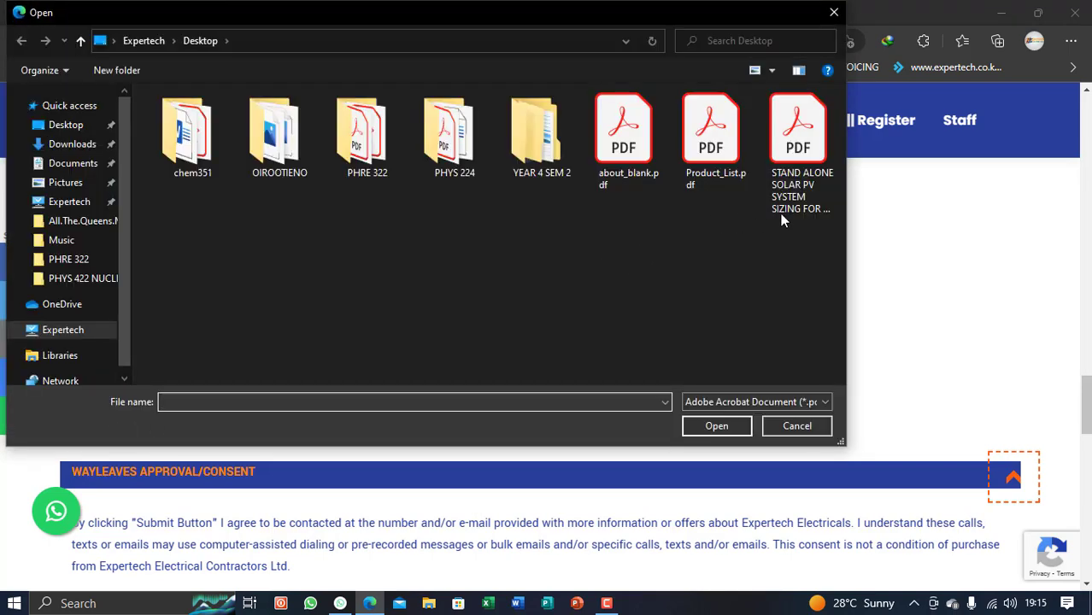
click(796, 199)
click(716, 426)
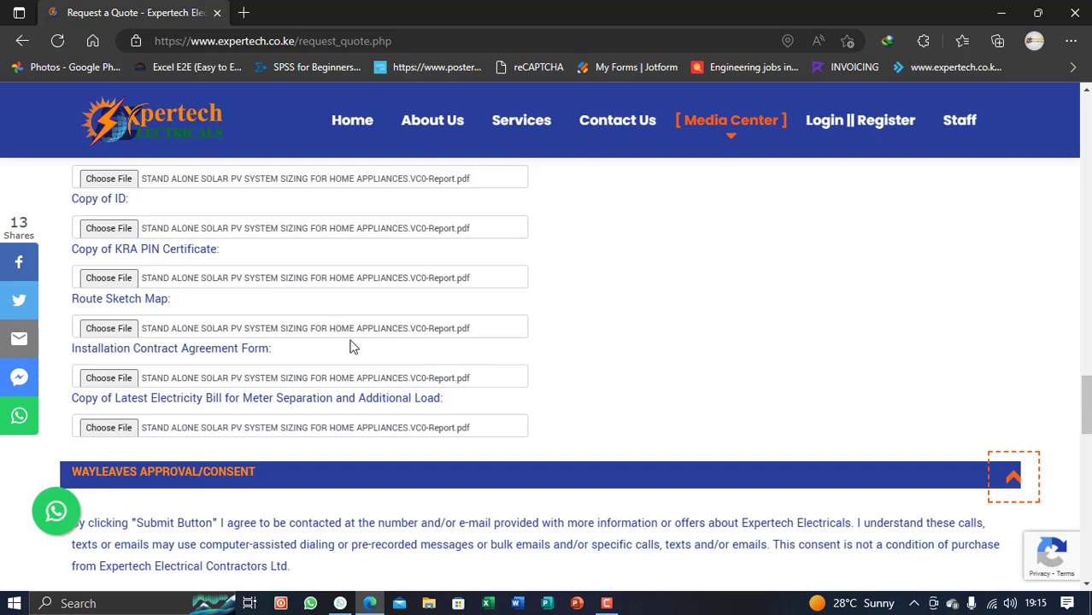
Check the wayleave consent section's Title No field, leaving it as Kenya
scroll(318, 329, down, 2)
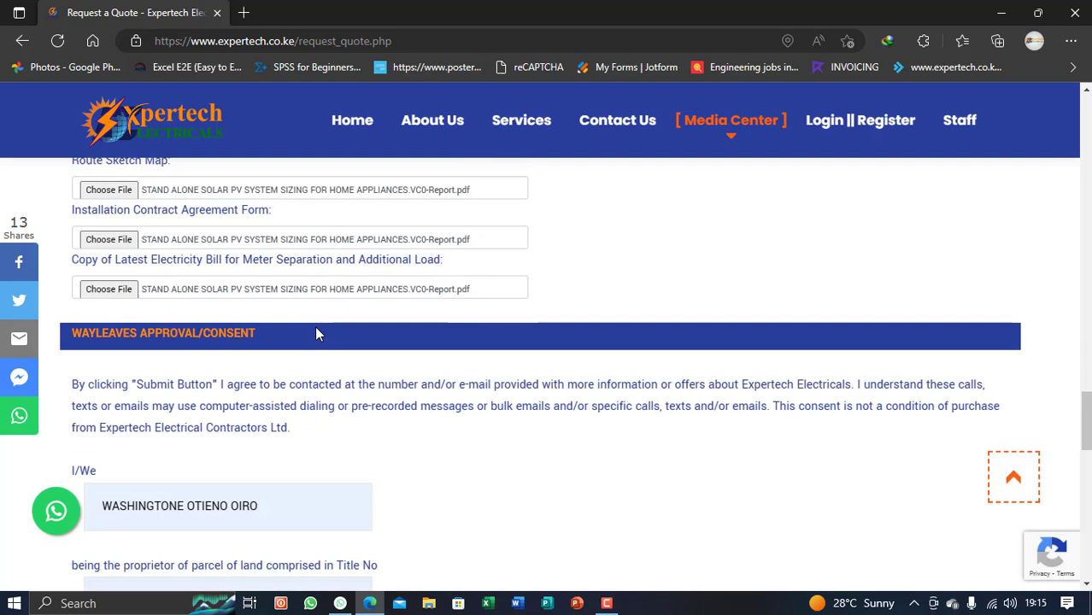
scroll(317, 334, down, 2)
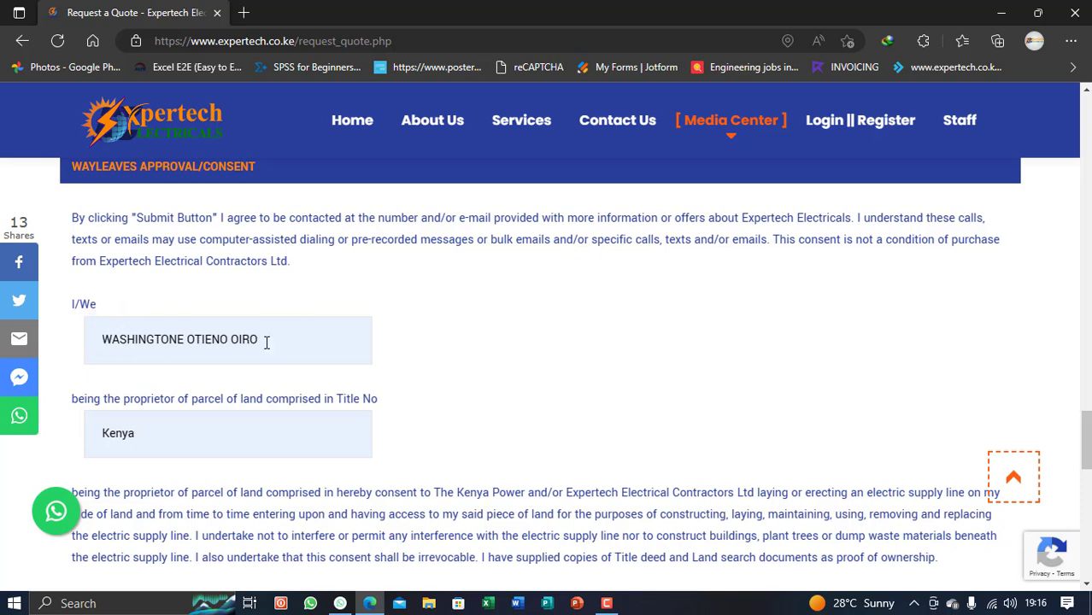
scroll(275, 341, down, 1)
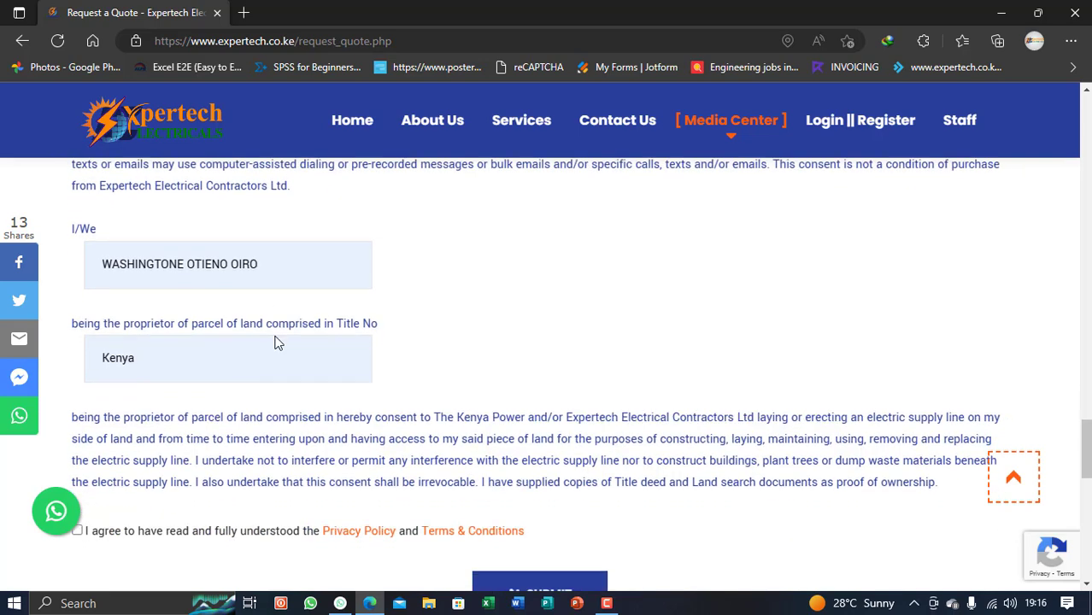
click(166, 355)
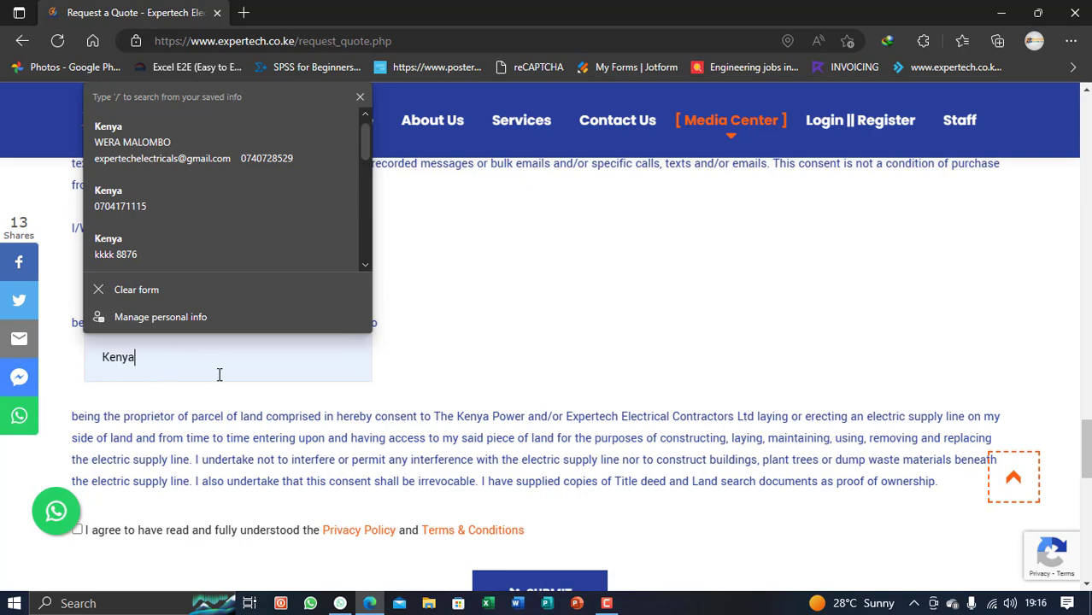
Re-attach the solar PV sizing report PDF to a document upload field
scroll(414, 357, up, 5)
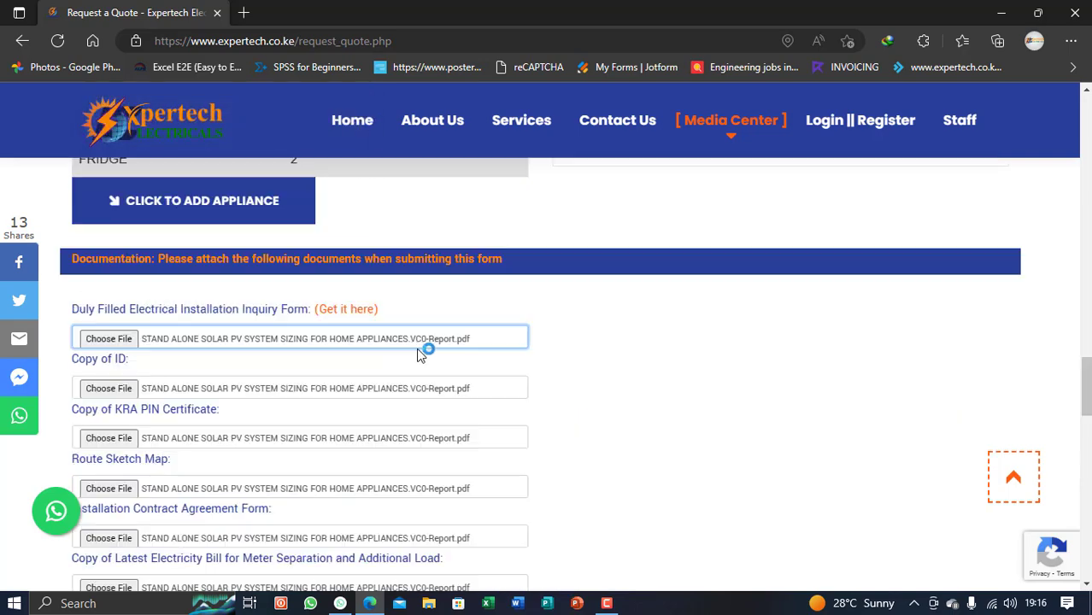
click(325, 385)
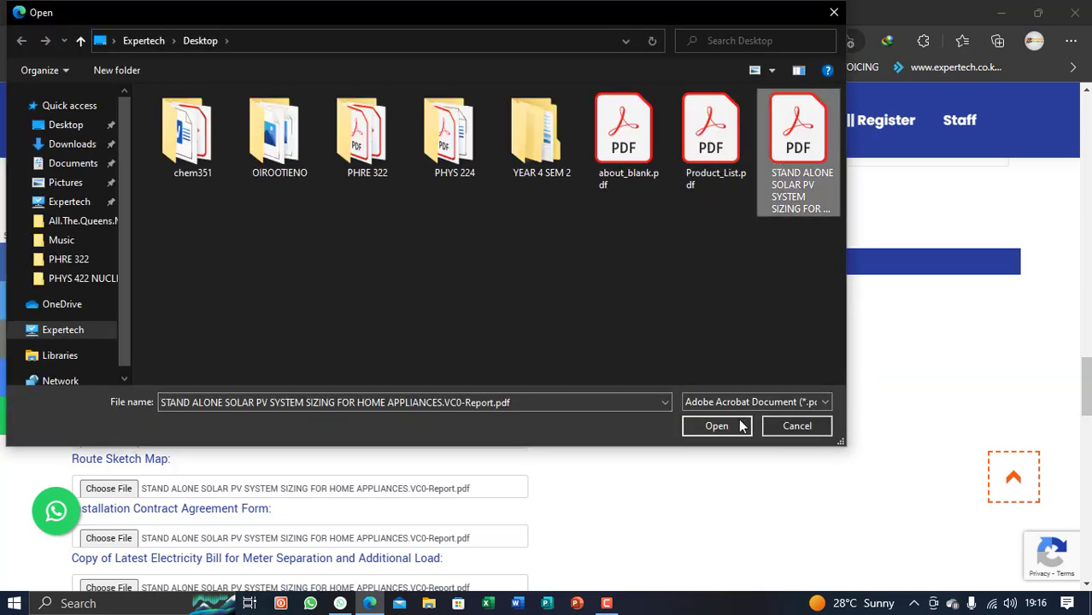
click(737, 426)
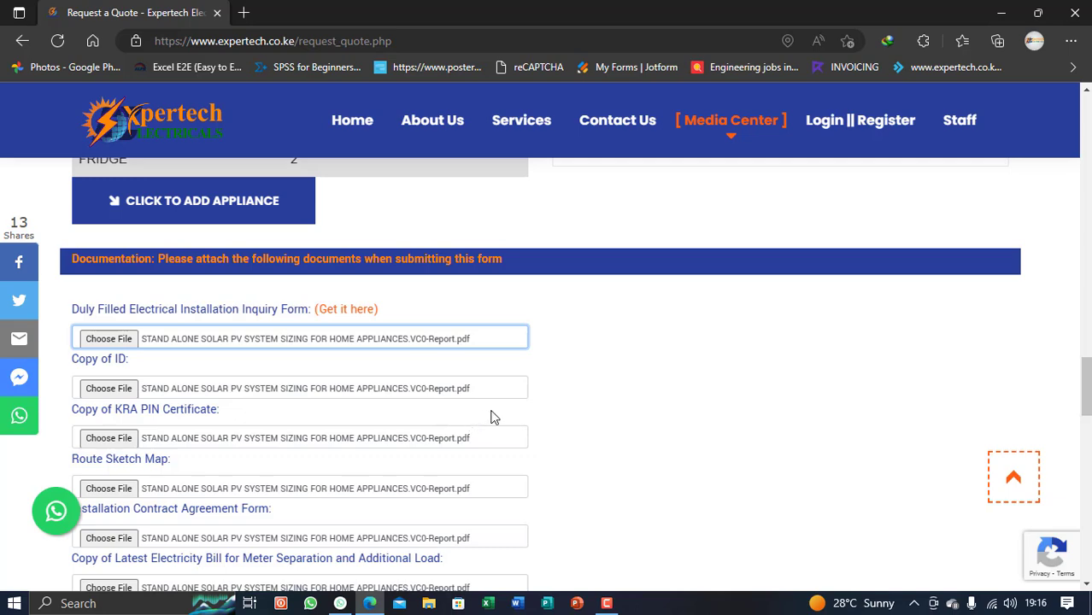
scroll(296, 386, down, 7)
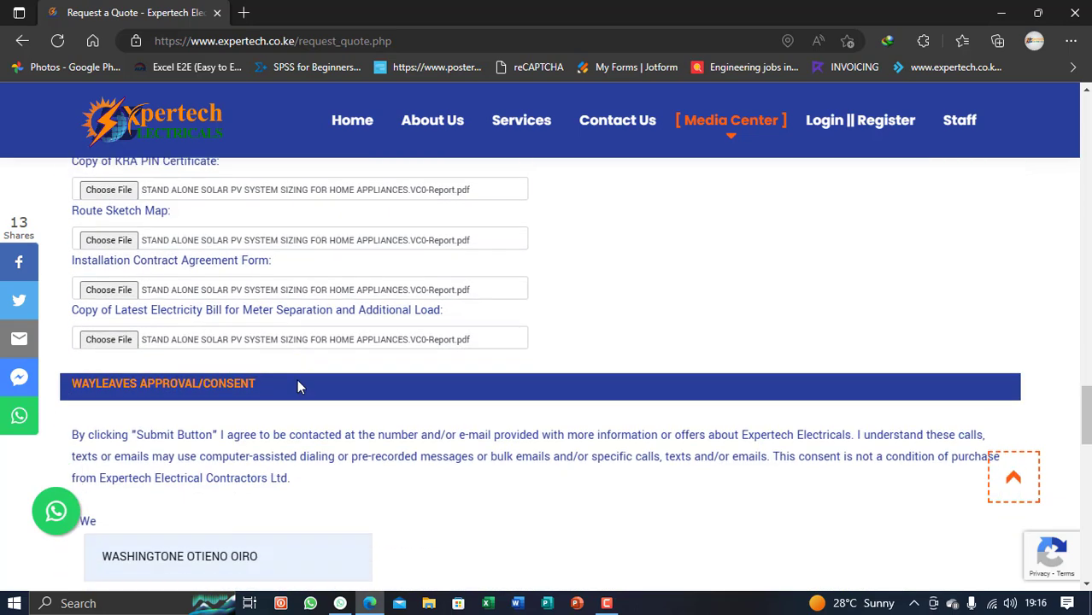
scroll(296, 387, down, 1)
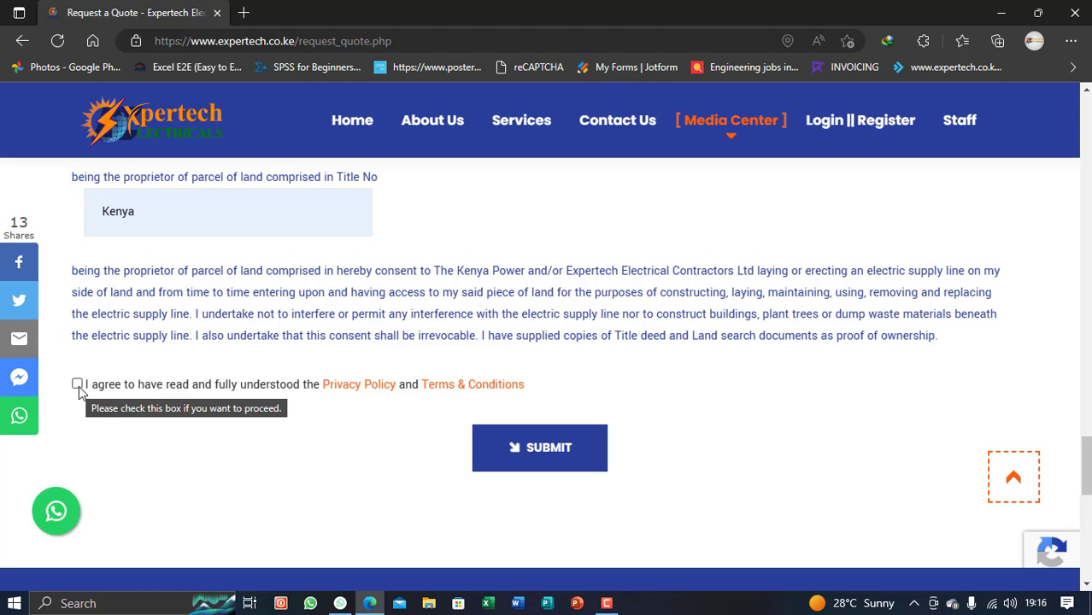
Tick the Privacy Policy and Terms agreement and attempt to submit the quote form
click(78, 386)
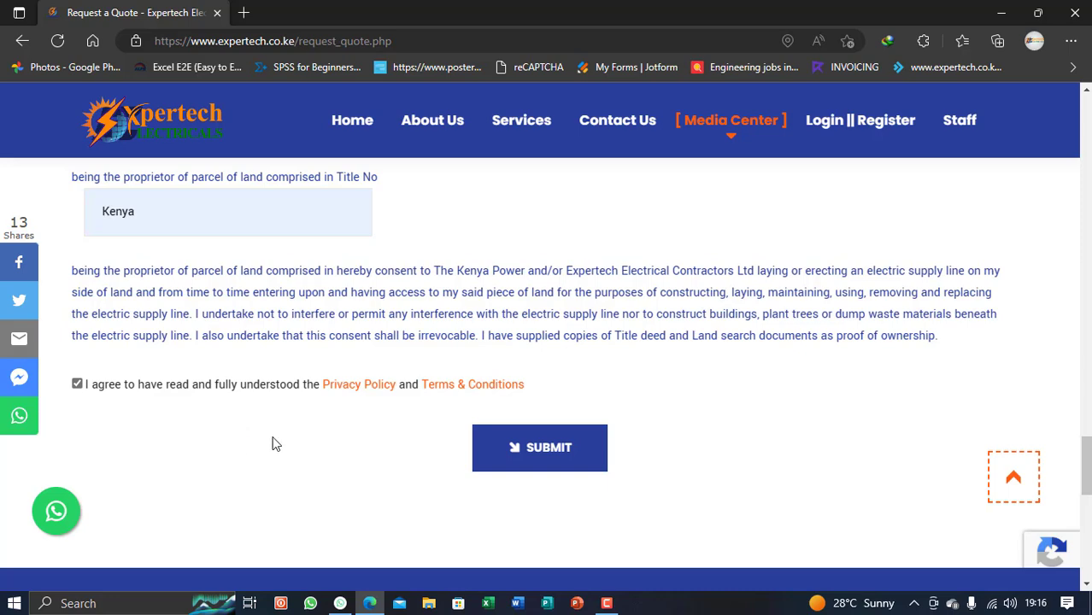
scroll(433, 386, up, 1)
scroll(597, 395, down, 1)
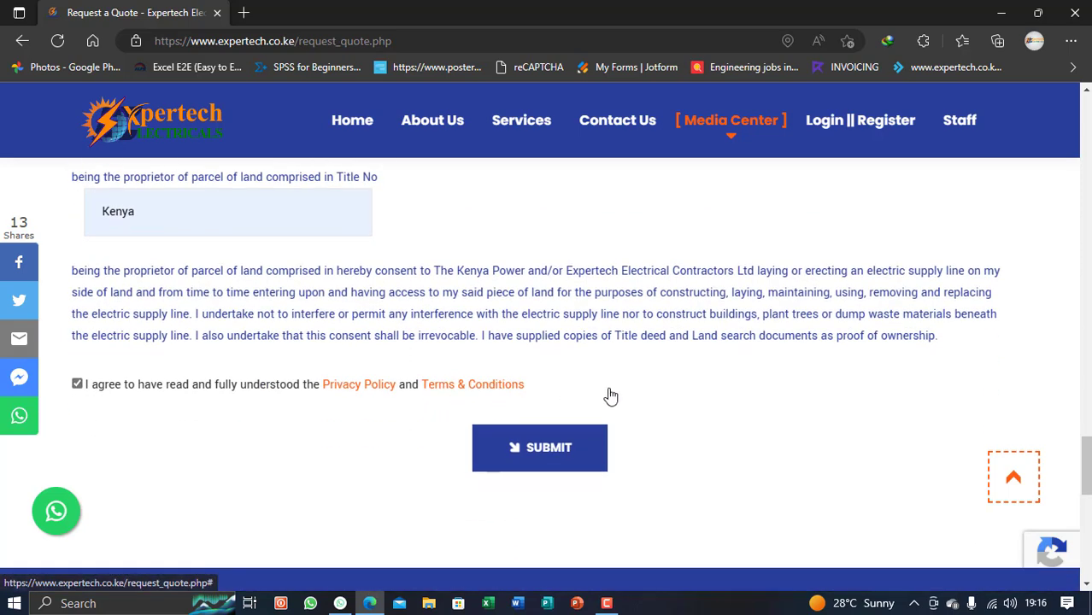
scroll(708, 397, down, 2)
click(546, 295)
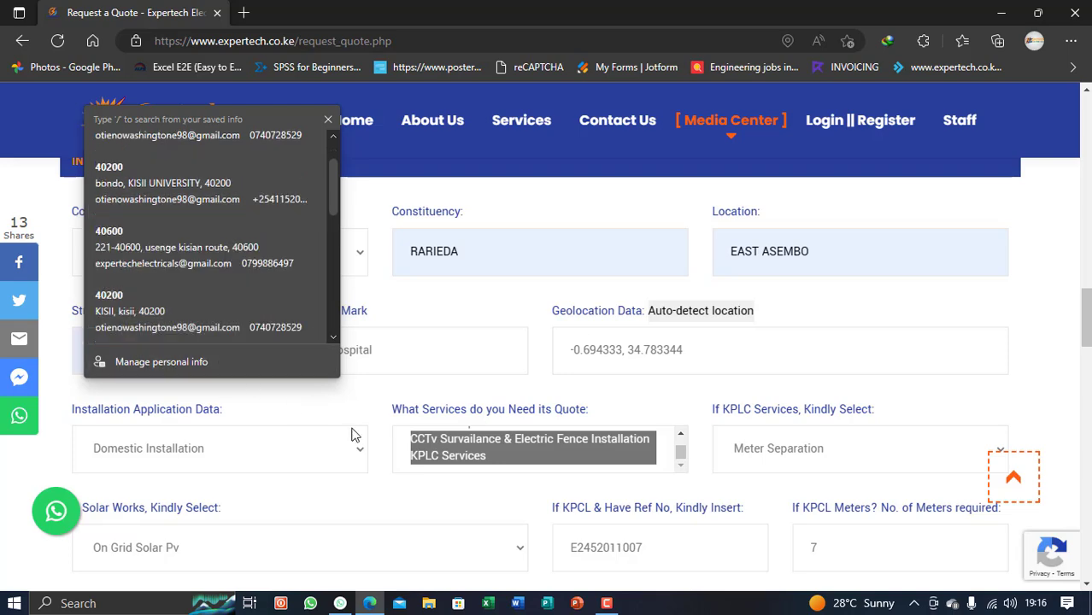
Fill the Postal Address and postal code from Edge's first saved address suggestion
scroll(298, 436, up, 2)
scroll(298, 437, up, 1)
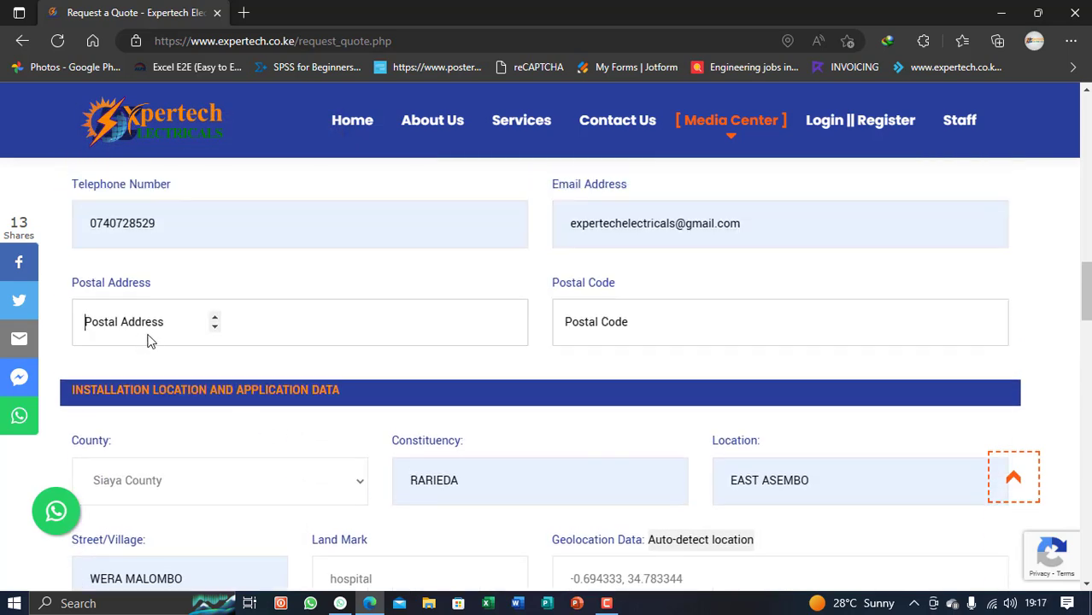
click(172, 324)
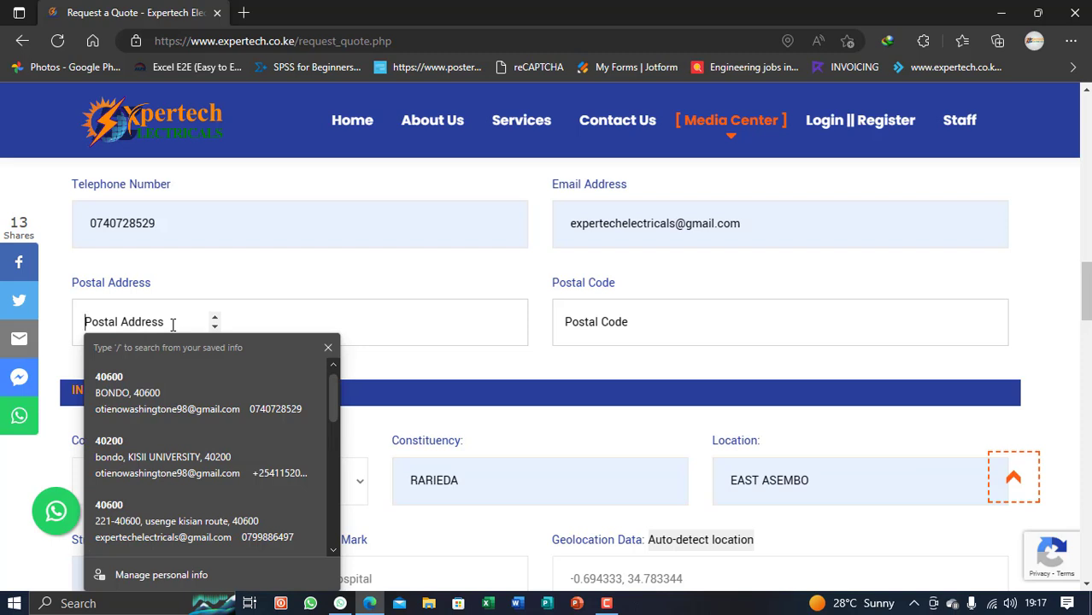
click(136, 391)
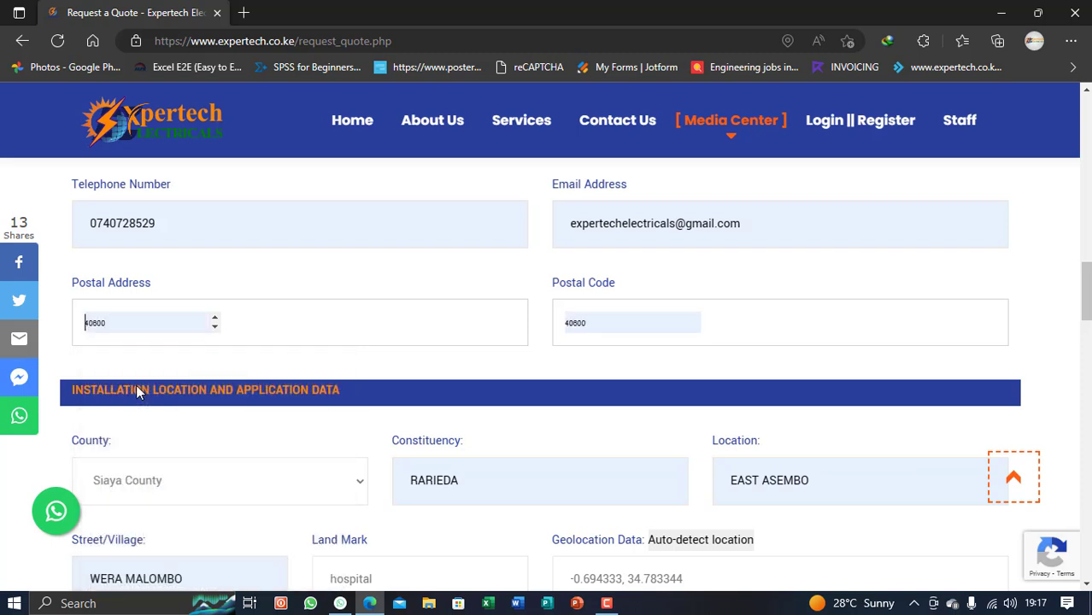
scroll(303, 359, down, 4)
scroll(324, 353, down, 12)
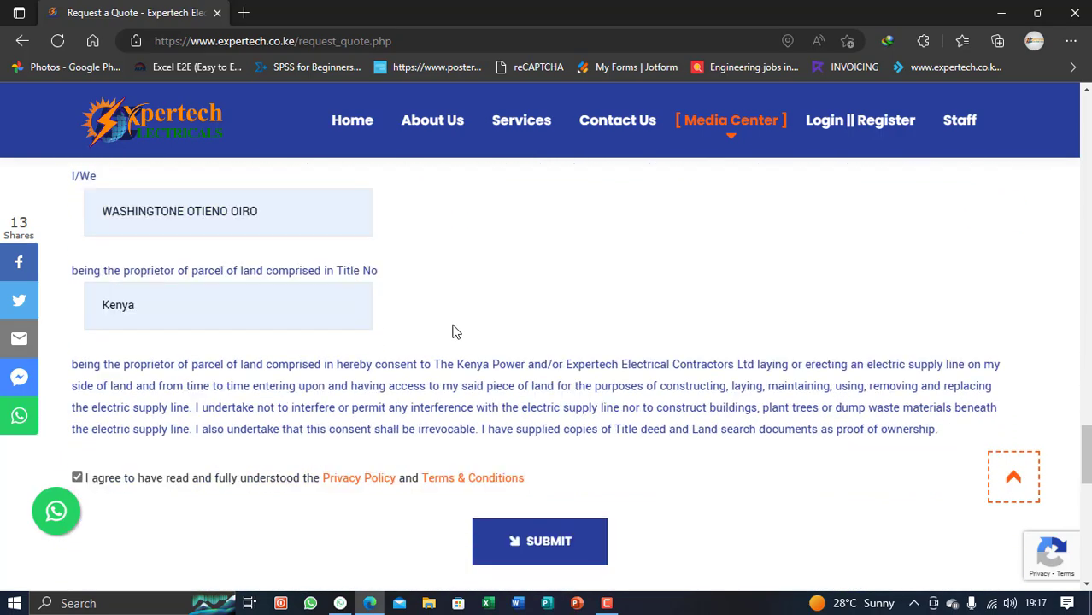
scroll(453, 330, down, 5)
scroll(454, 330, up, 3)
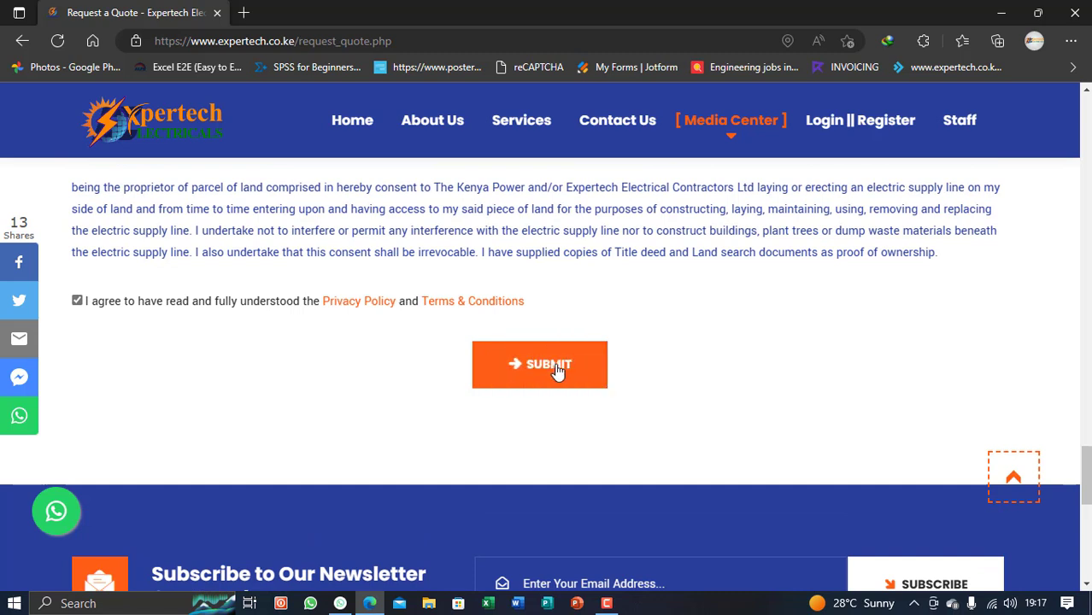
Submit the quote request and, on the 'Thank you for getting in touch!' page, return home
click(557, 369)
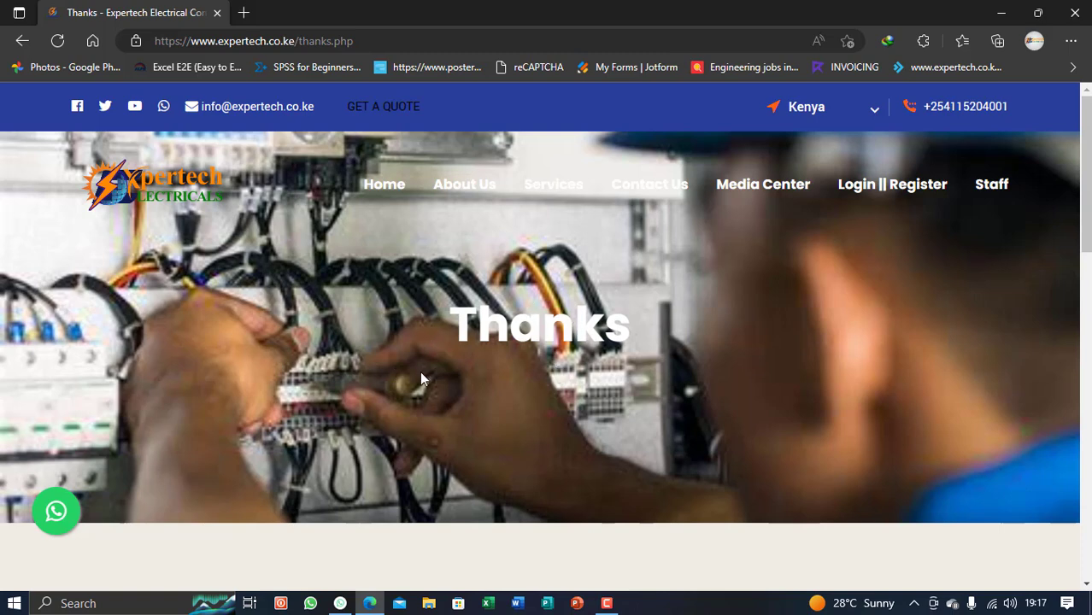
scroll(427, 371, down, 1)
scroll(507, 315, down, 3)
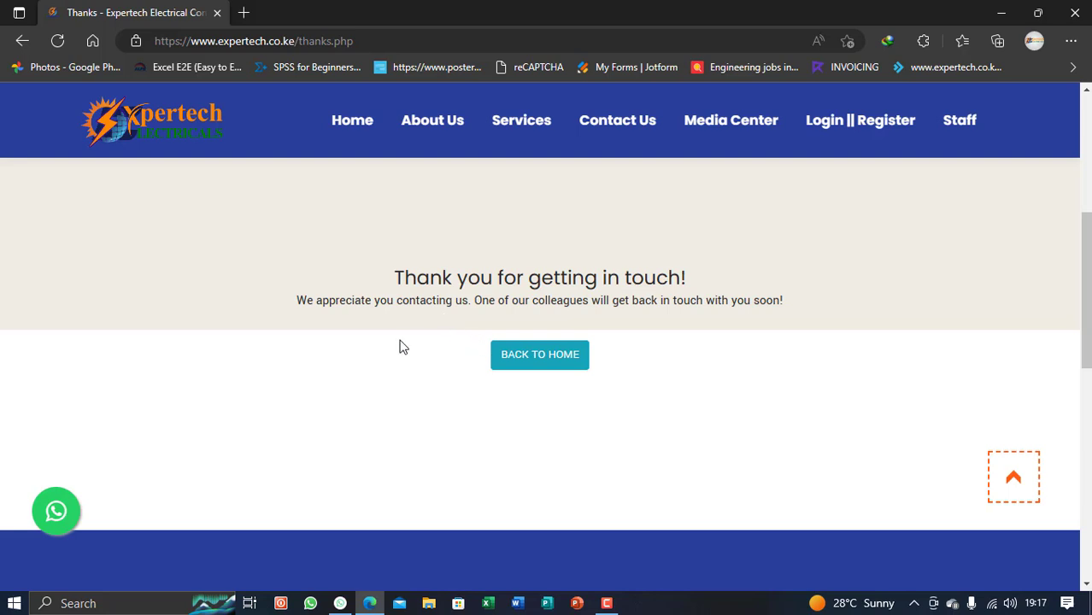
click(525, 361)
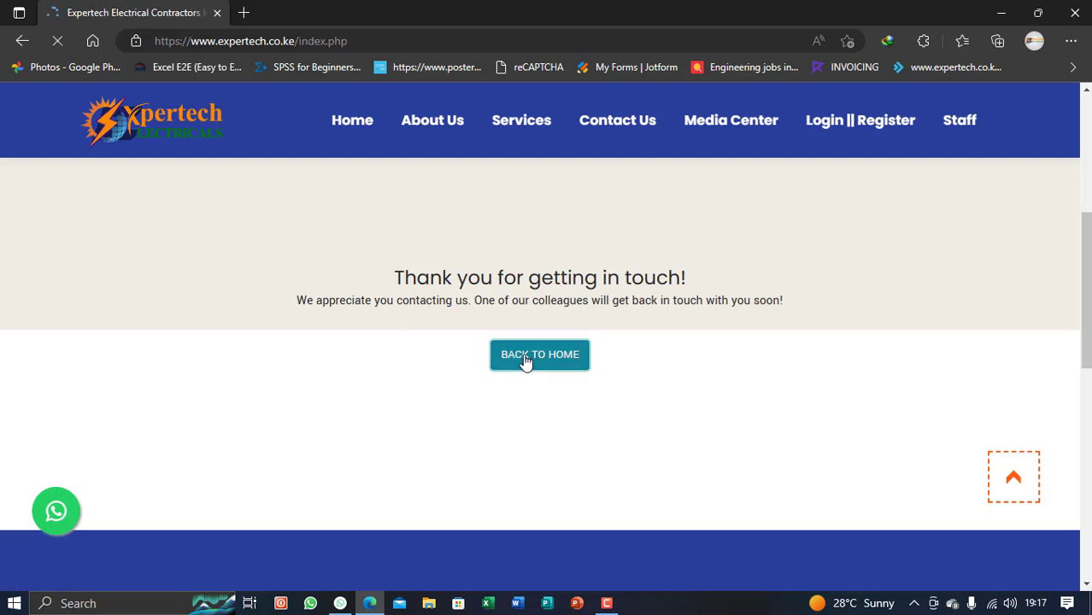